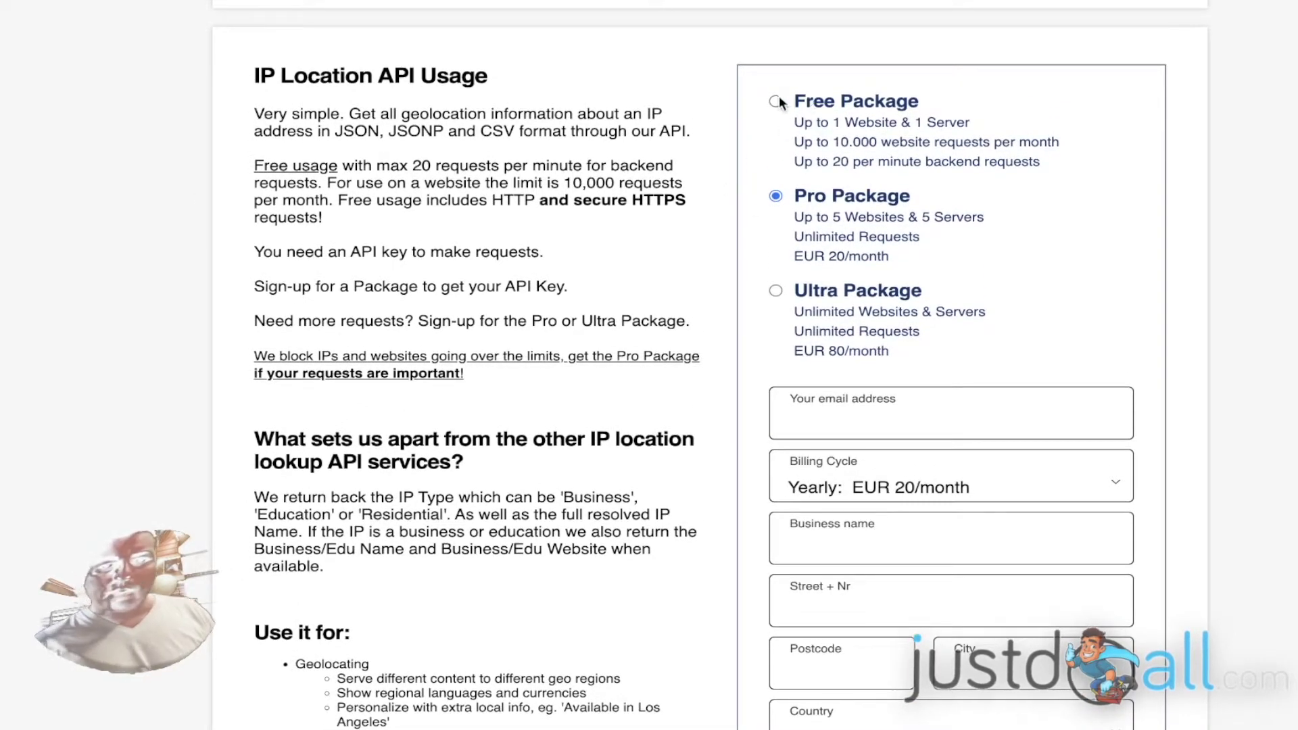
- Select the Free Package in the eXTReMe-IP-LOOKUP.COM sign-up form
{"action": "left_click", "coordinate": [778, 103]}
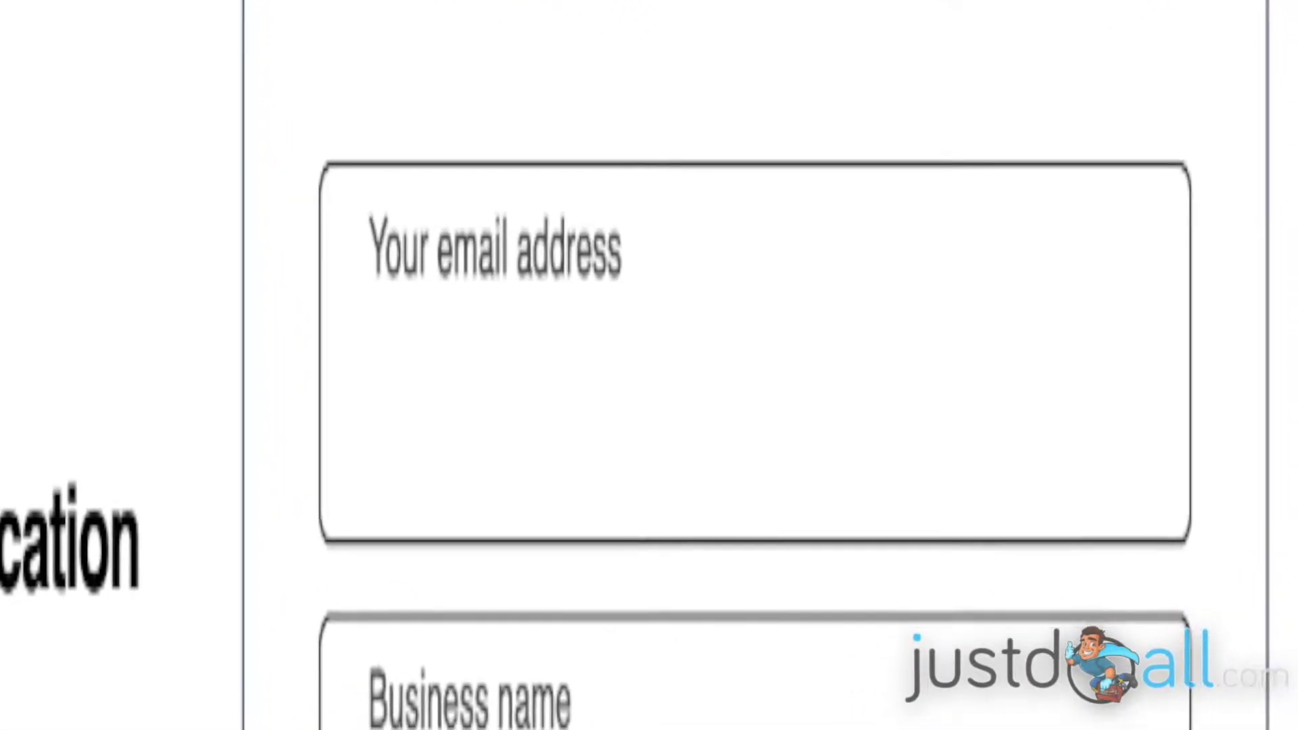
- Enter the account e-mail address and the business name
{"action": "left_click", "coordinate": [274, 338]}
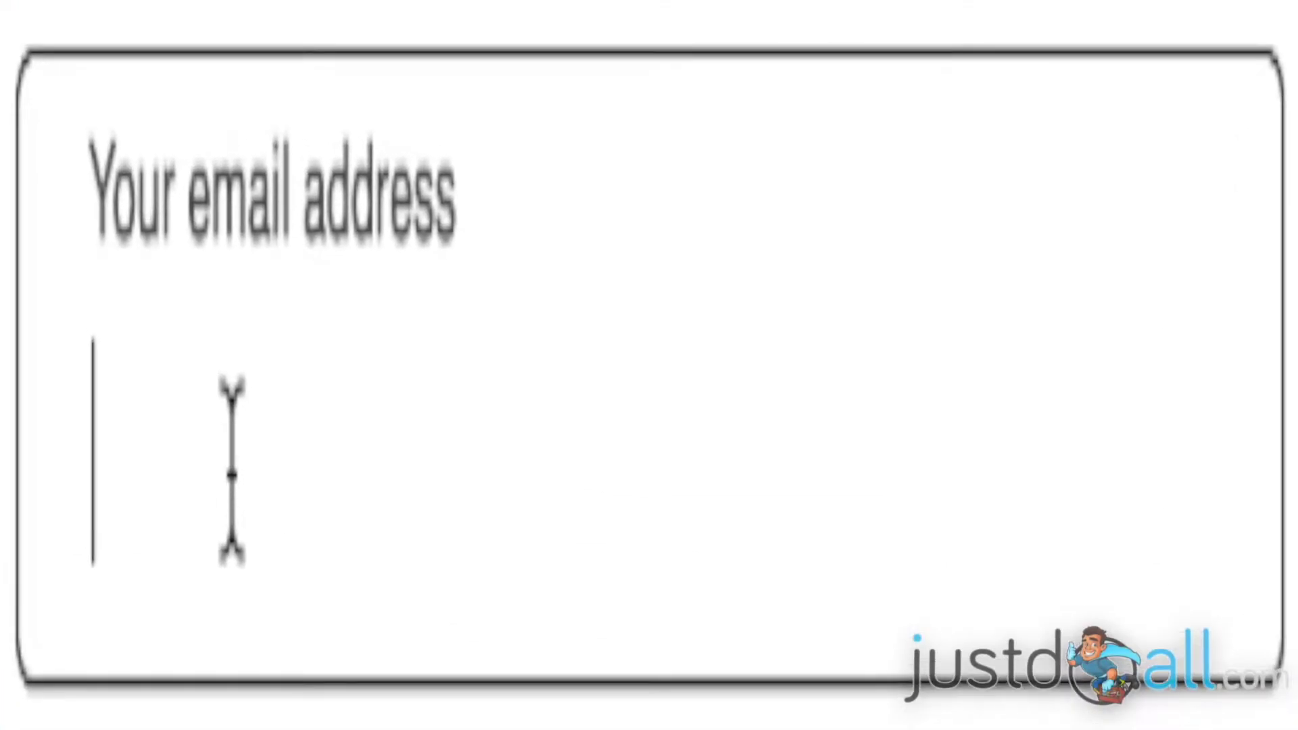
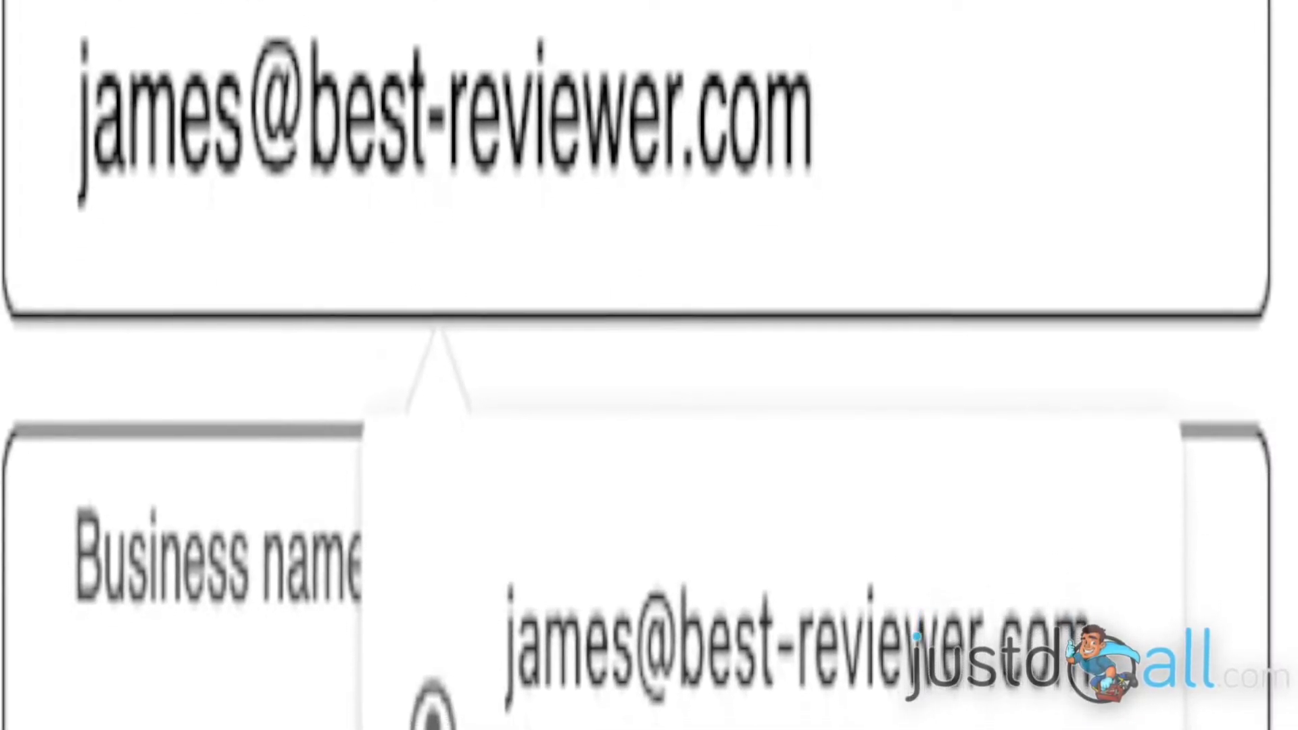
{"action": "left_click", "coordinate": [443, 638]}
{"action": "type", "text": "Best Reviewer"}
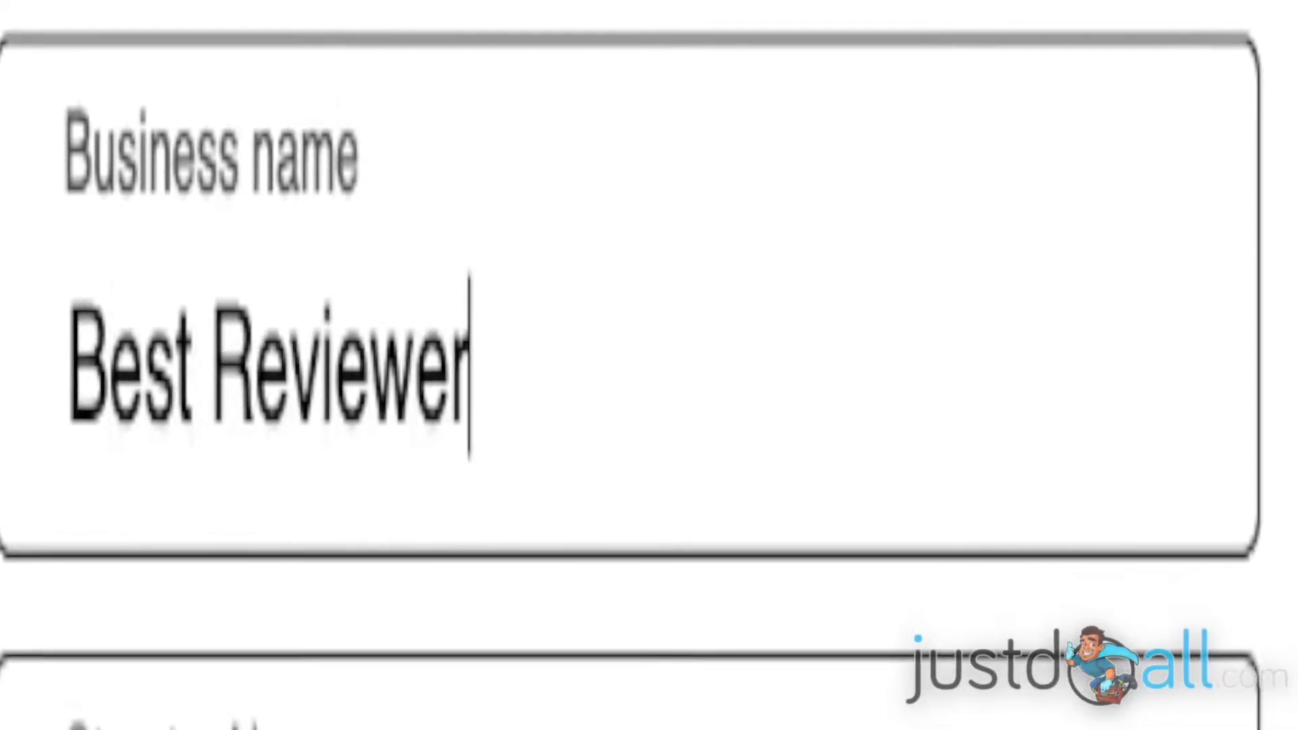
- Fill in the street, postcode and city, and set the country to France
{"action": "left_click", "coordinate": [261, 661]}
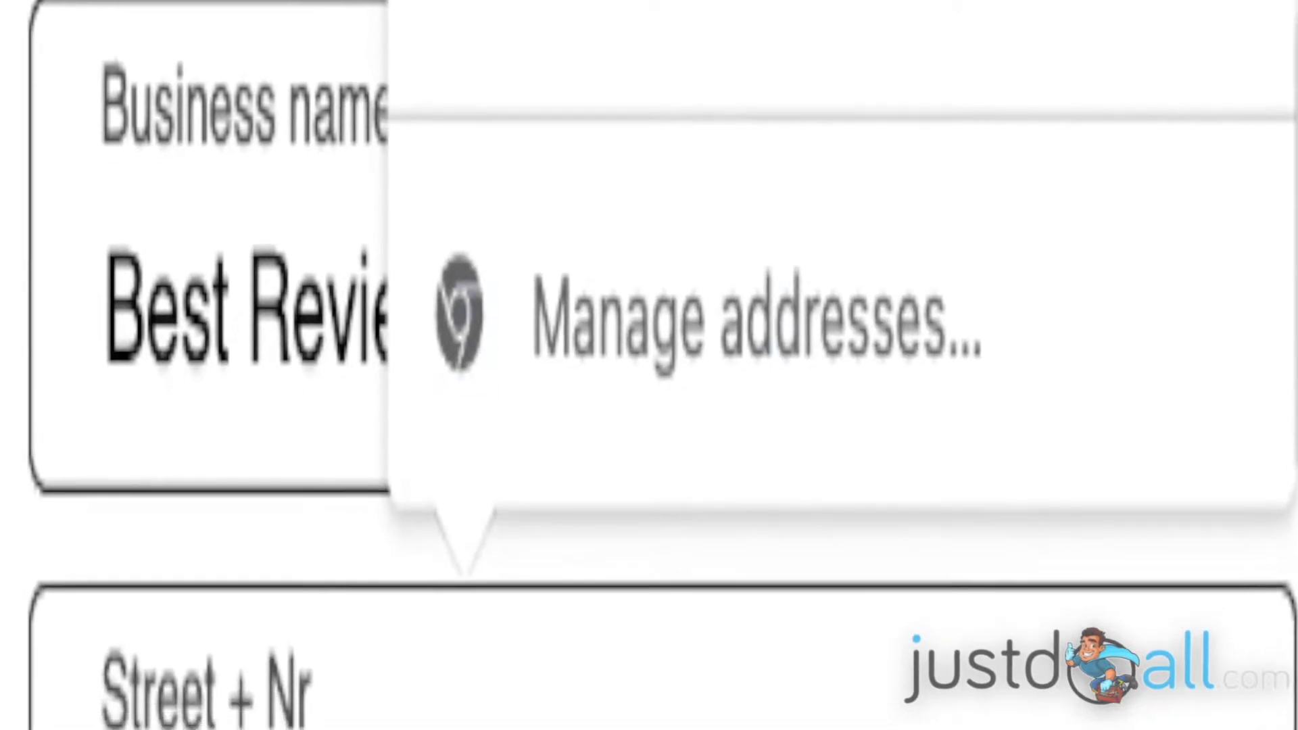
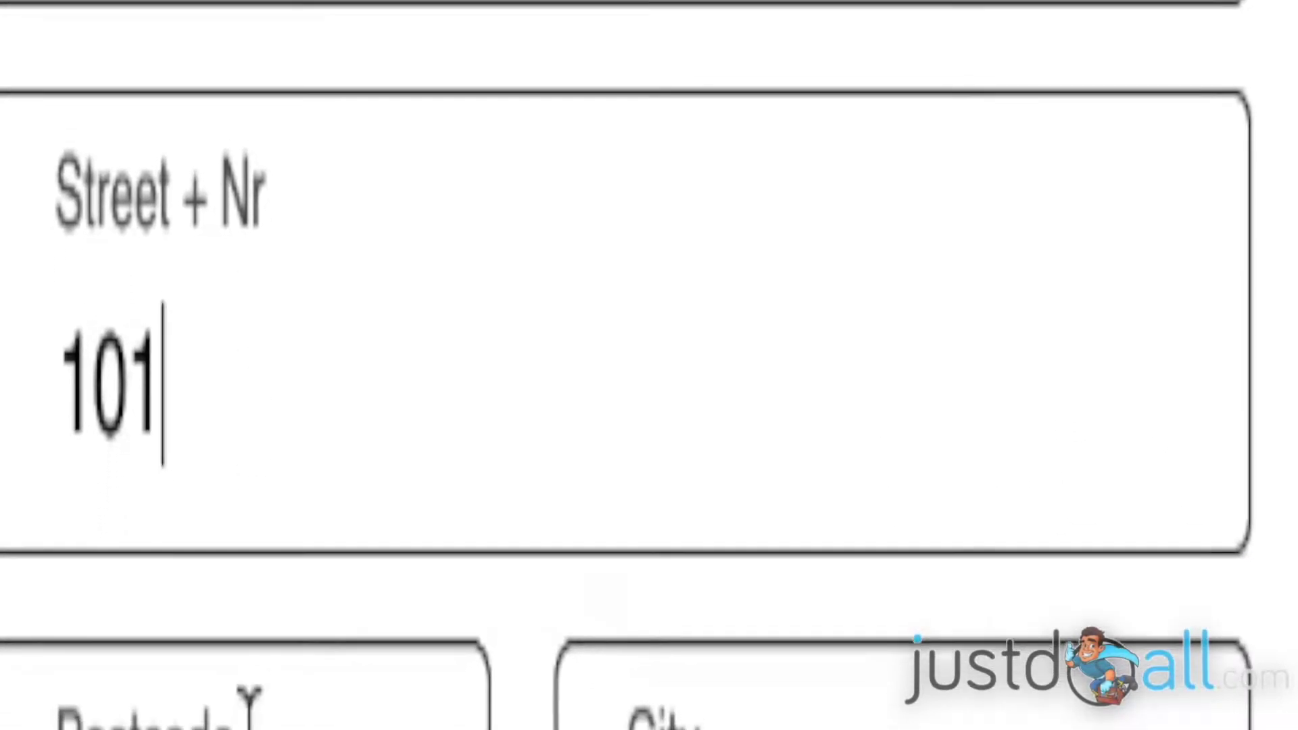
{"action": "left_click", "coordinate": [290, 645]}
{"action": "type", "text": "2026"}
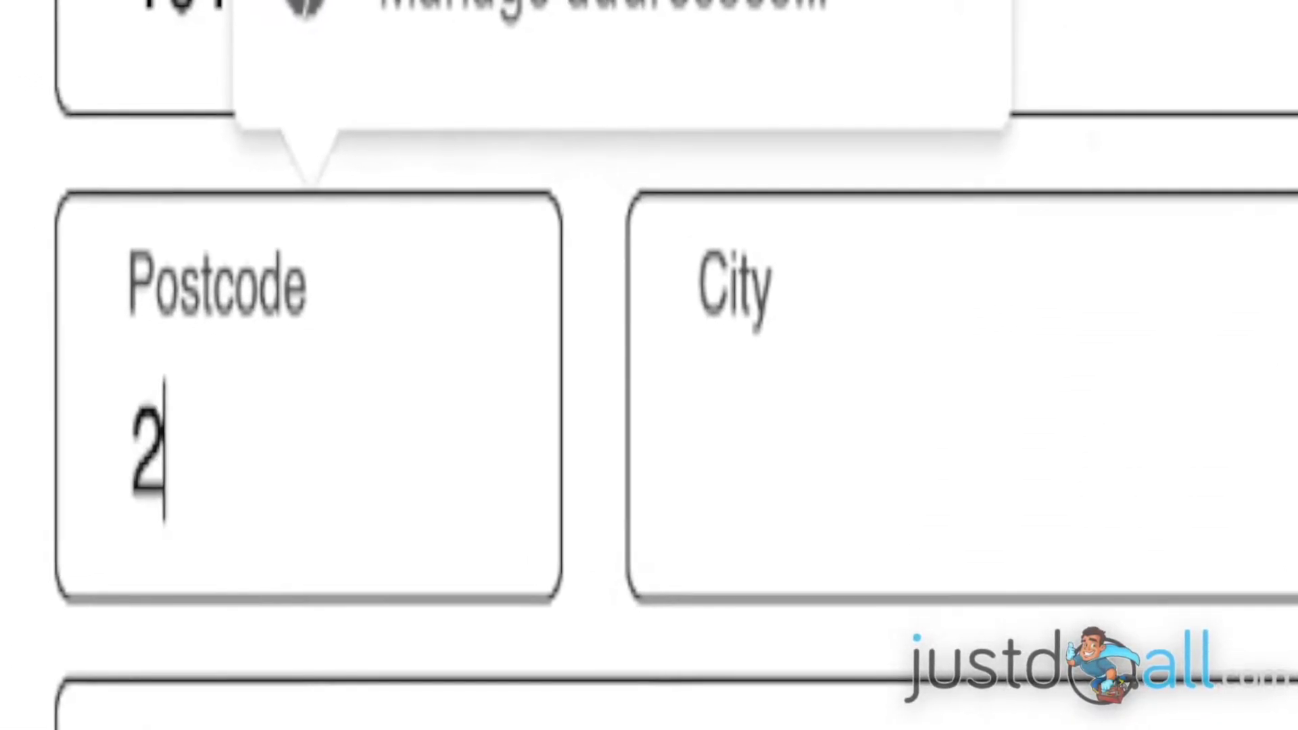
{"action": "type", "text": "0"}
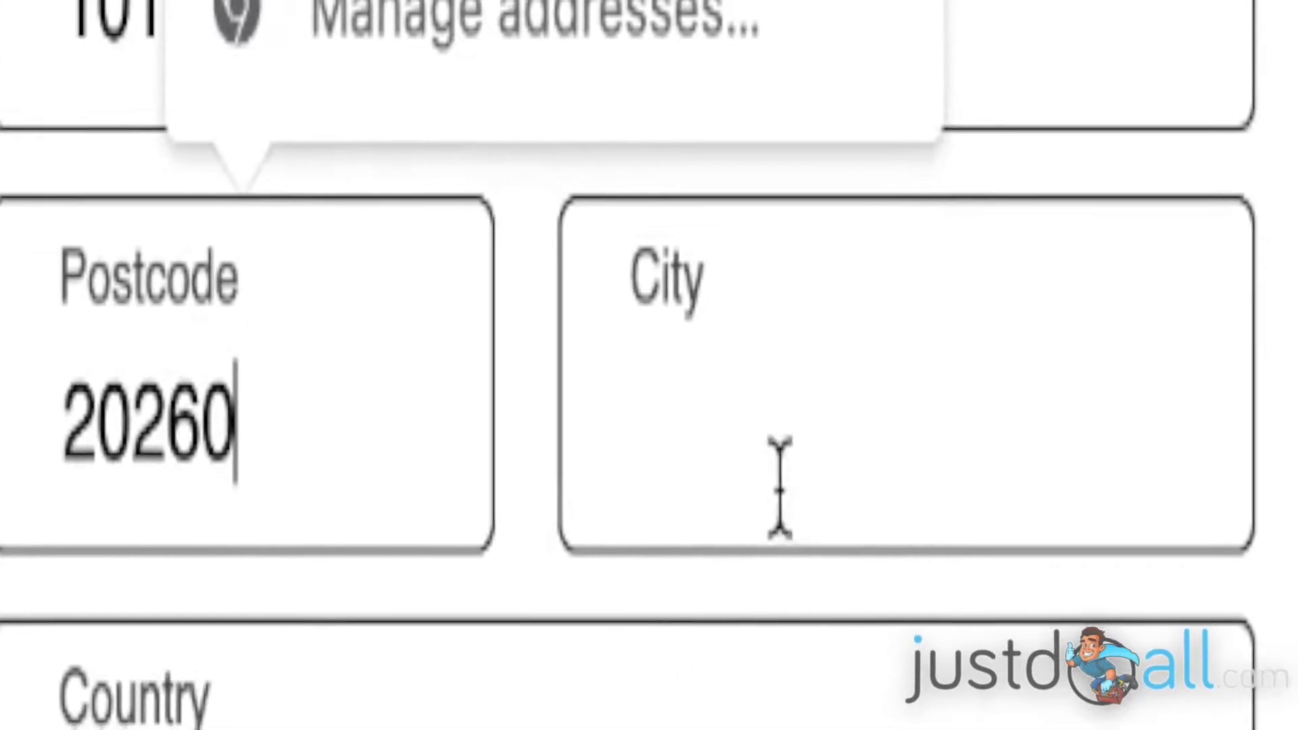
{"action": "left_click", "coordinate": [865, 425]}
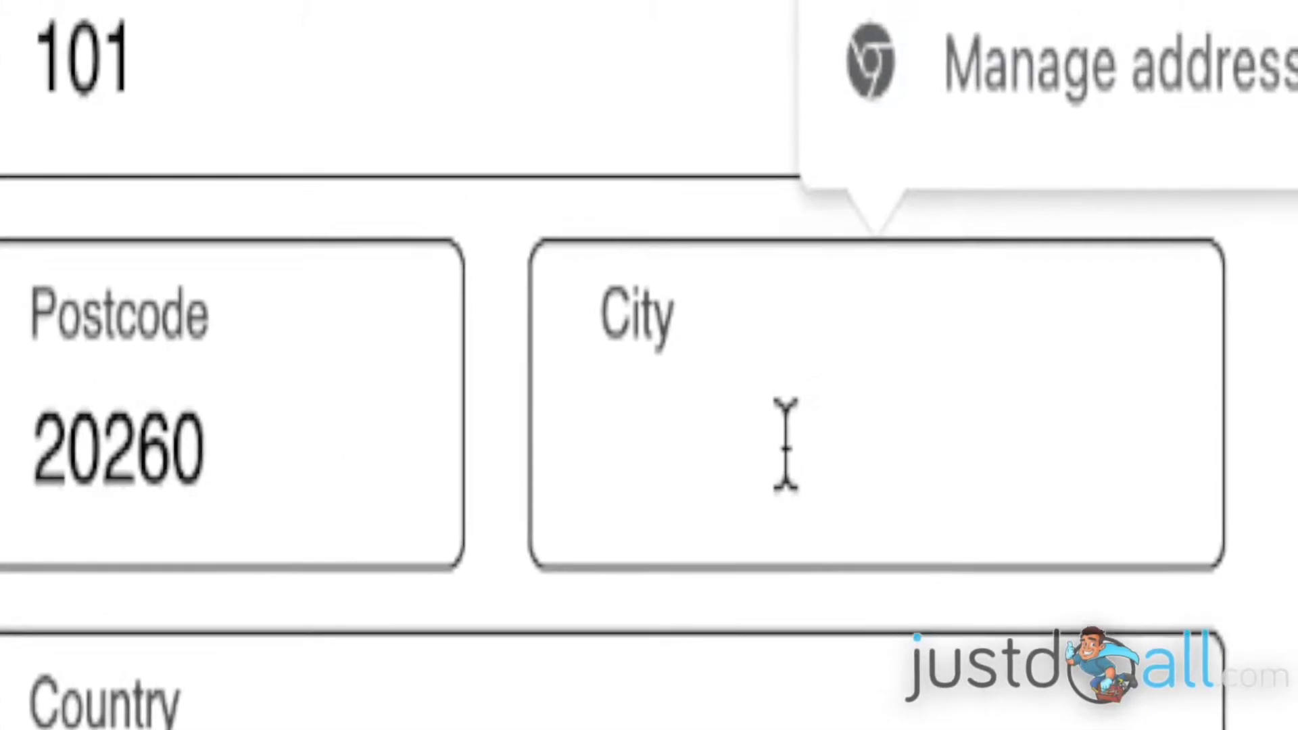
{"action": "type", "text": "Paris"}
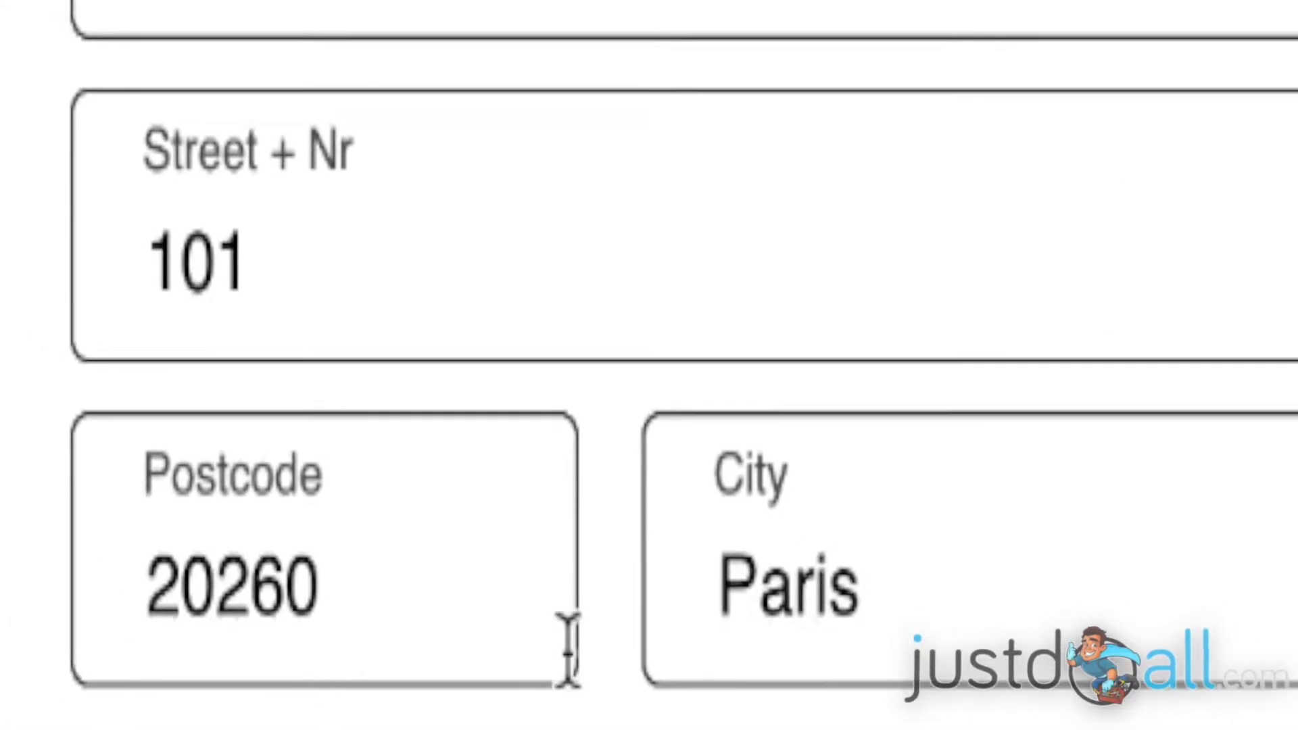
{"action": "left_click", "coordinate": [510, 696]}
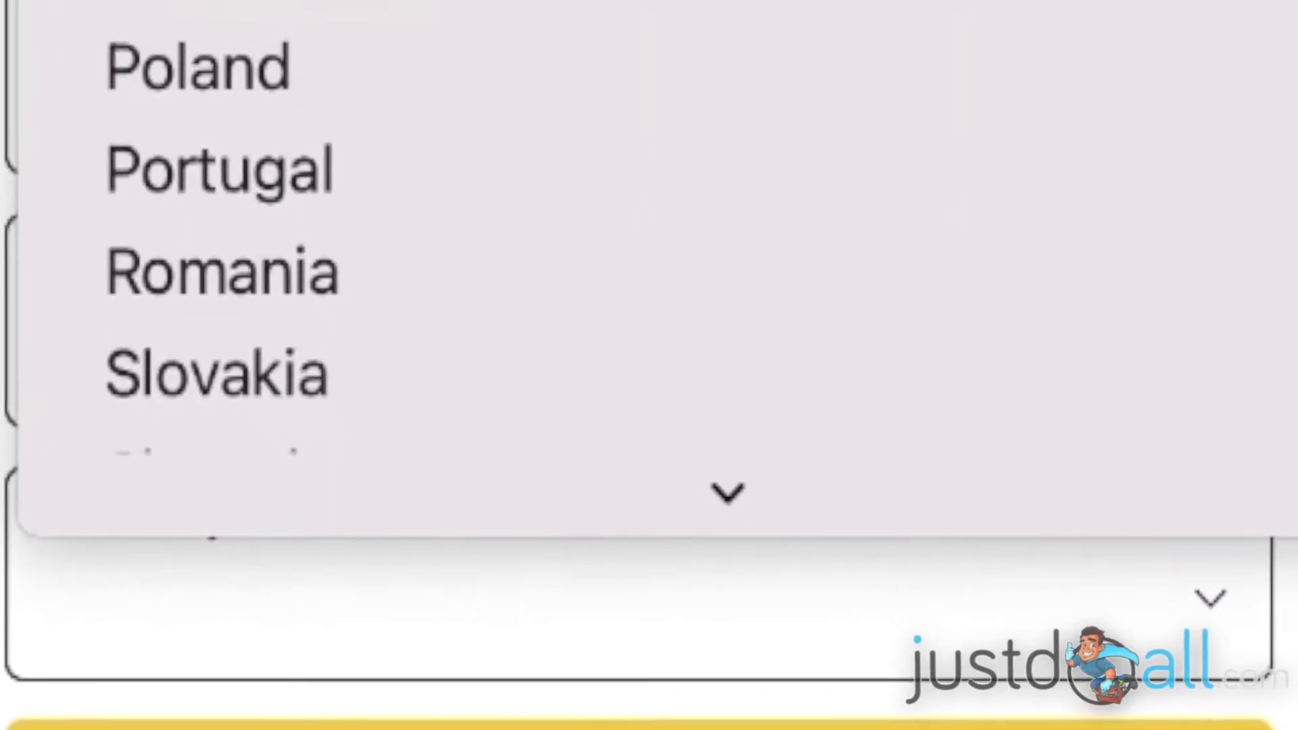
{"action": "key", "text": "Escape"}
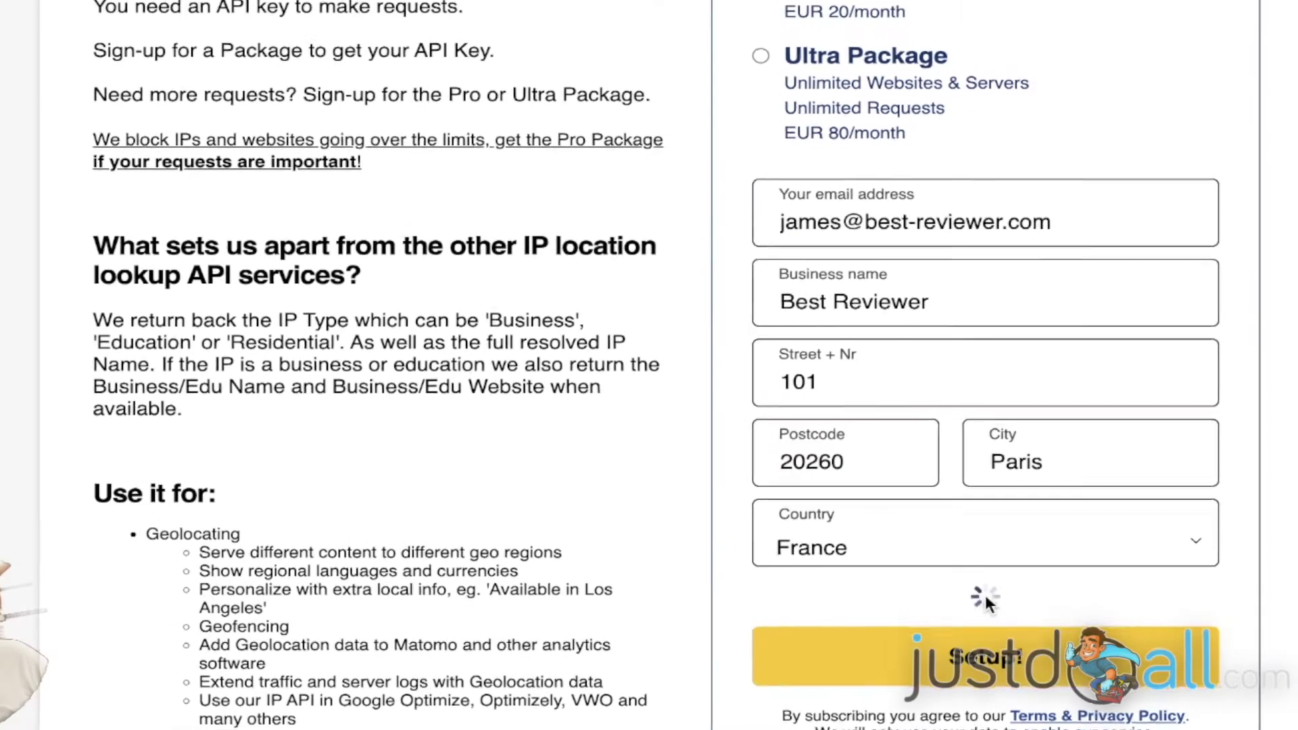
- Submit the Setup! form and decline Chrome's offer to save the address
{"action": "left_click", "coordinate": [972, 590]}
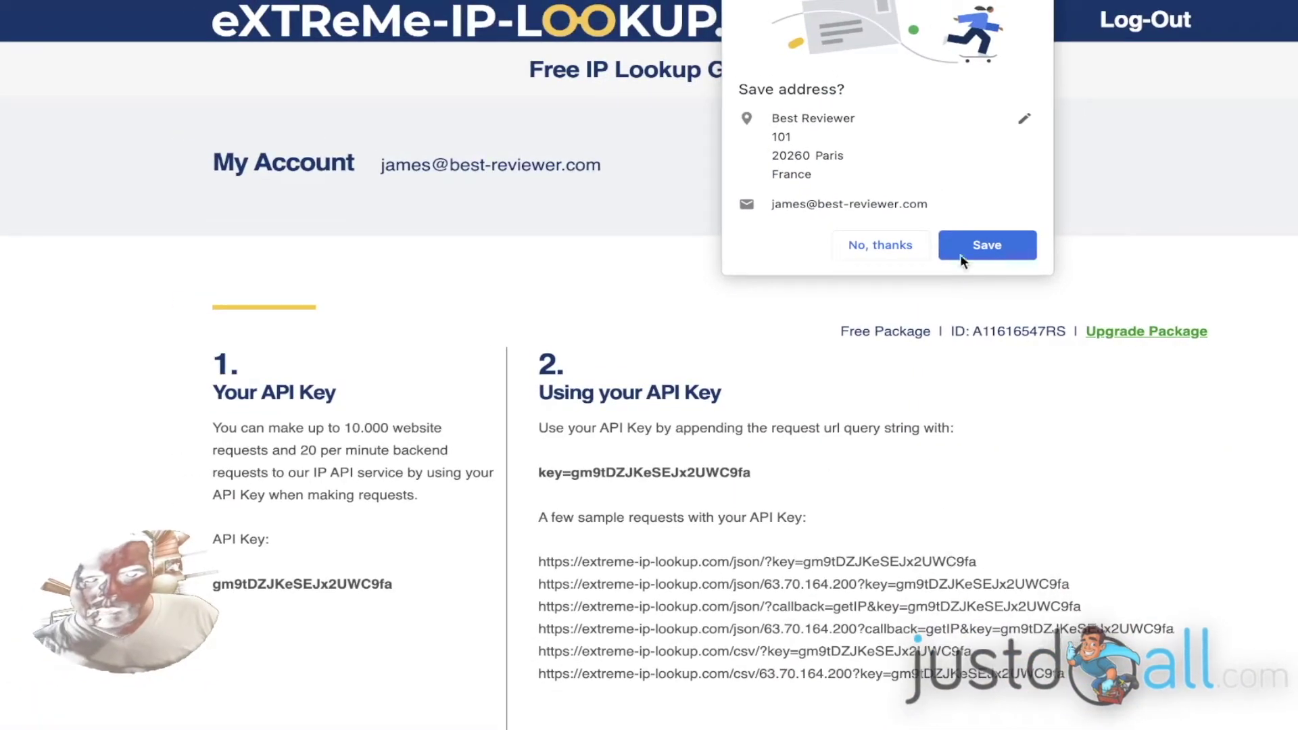
{"action": "left_click", "coordinate": [892, 241]}
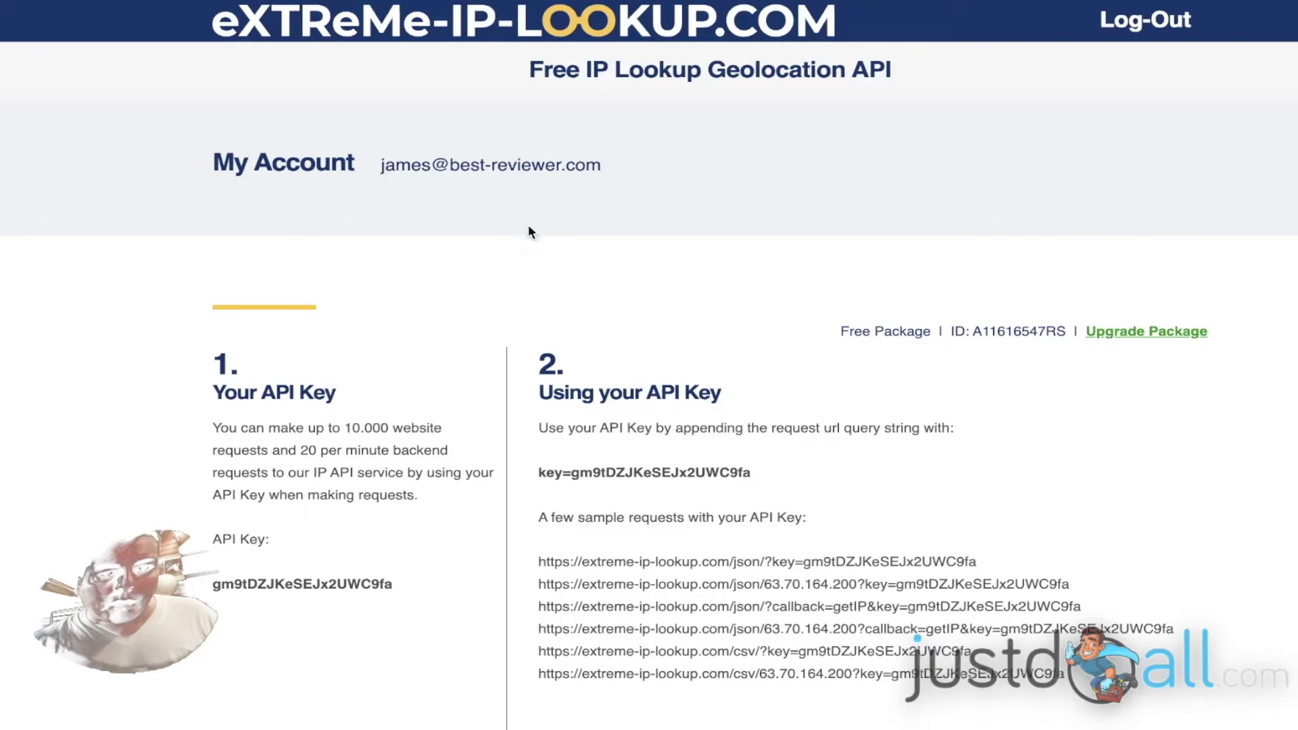
{"action": "scroll", "coordinate": [533, 230], "scroll_direction": "down", "scroll_amount": 1}
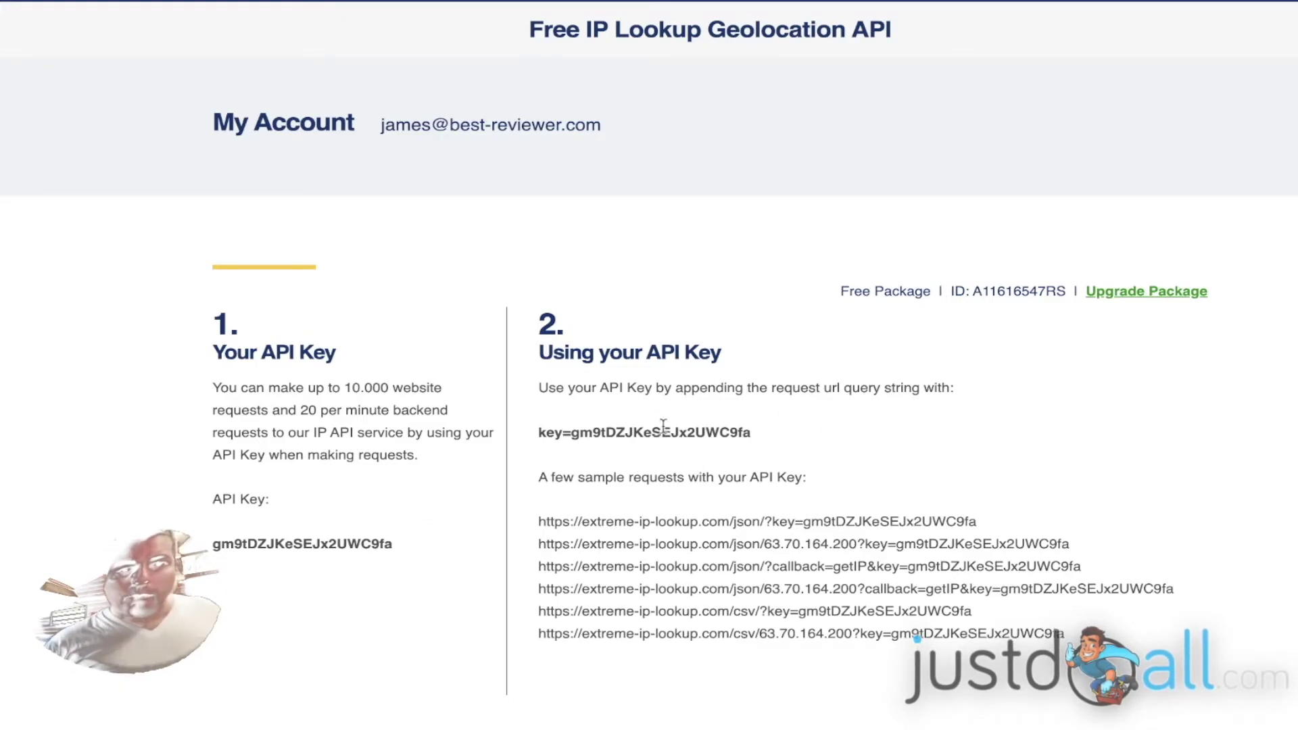
- Scroll the Builderall Home page editor to show the lorem ipsum paragraph
{"action": "scroll", "coordinate": [688, 510], "scroll_direction": "down", "scroll_amount": 1}
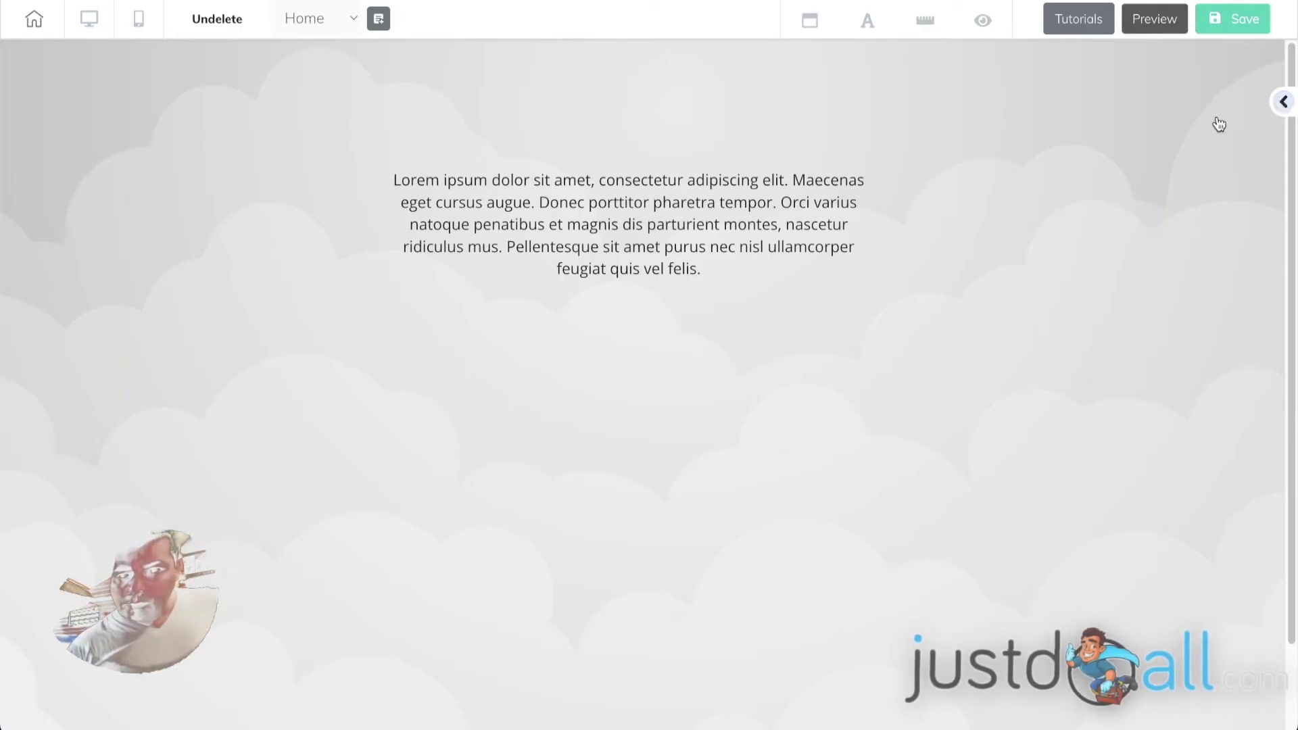
- Drag an Iframe element from Add > Elements below the lorem ipsum paragraph
{"action": "left_click", "coordinate": [959, 225]}
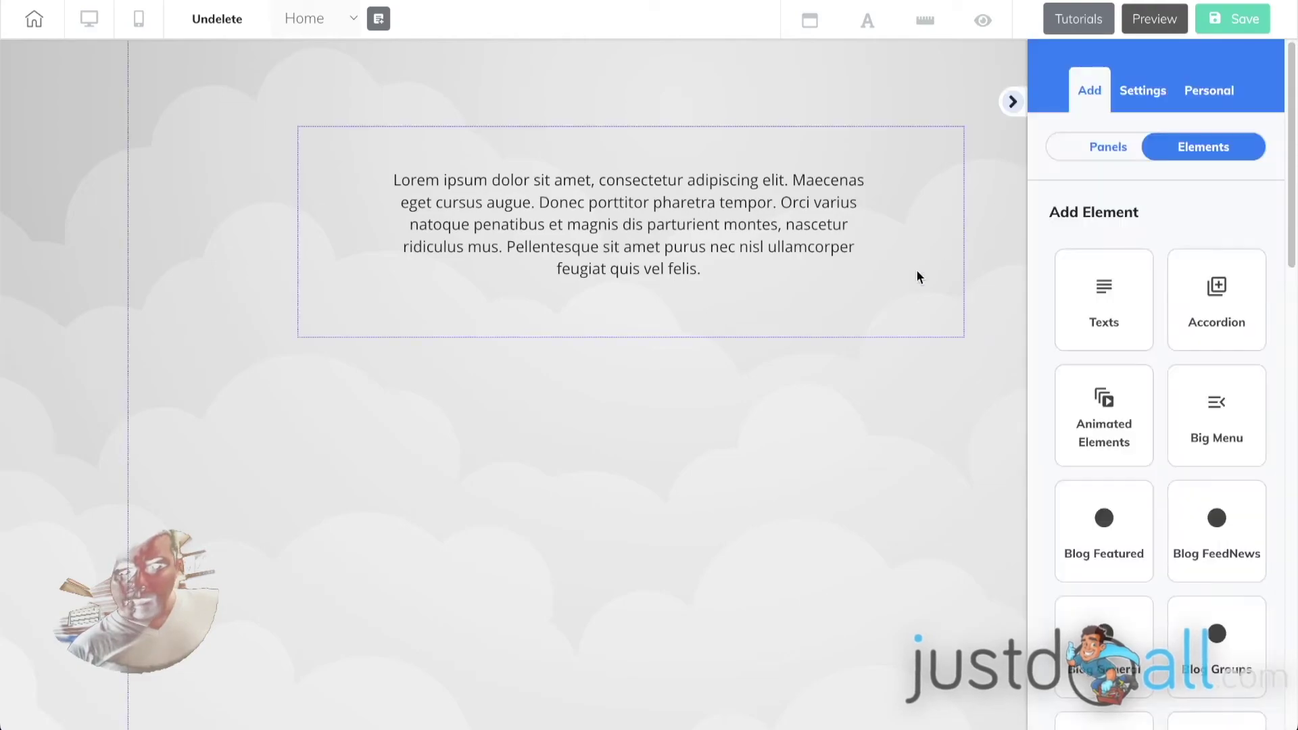
{"action": "scroll", "coordinate": [1163, 257], "scroll_direction": "down", "scroll_amount": 15}
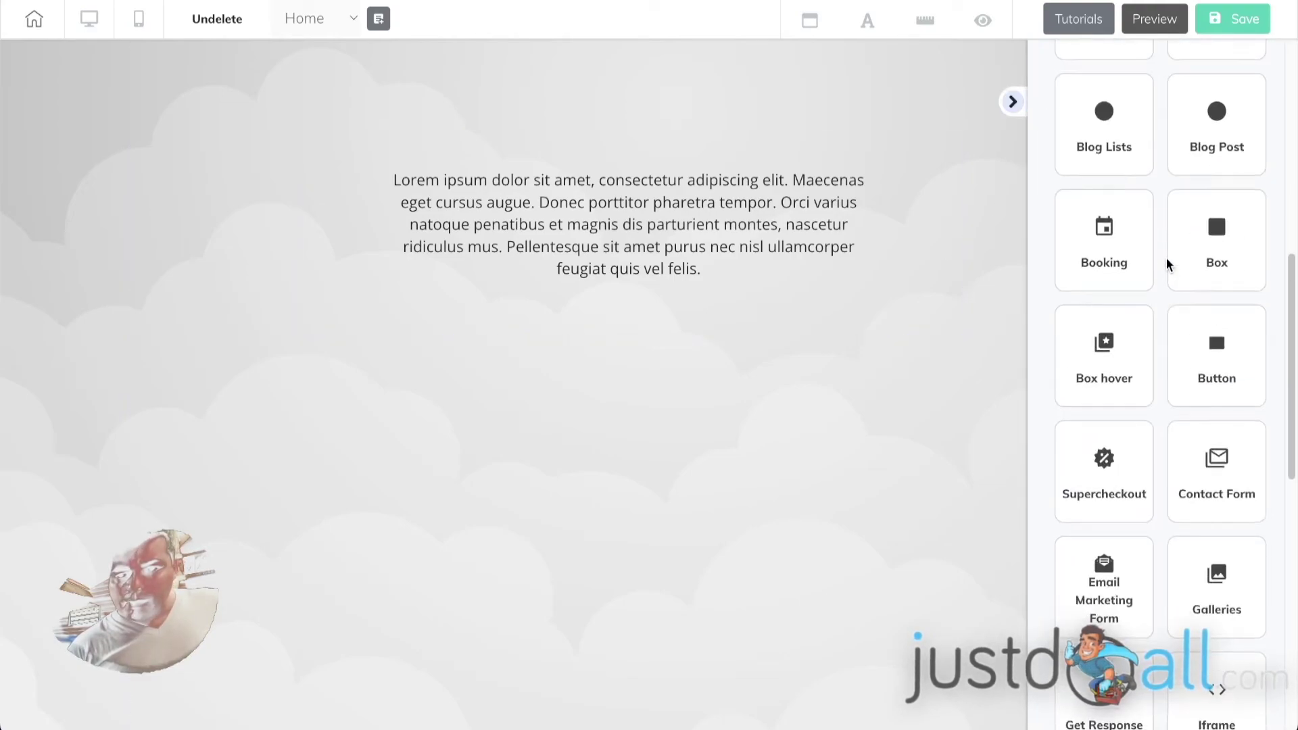
{"action": "scroll", "coordinate": [1167, 260], "scroll_direction": "down", "scroll_amount": 3}
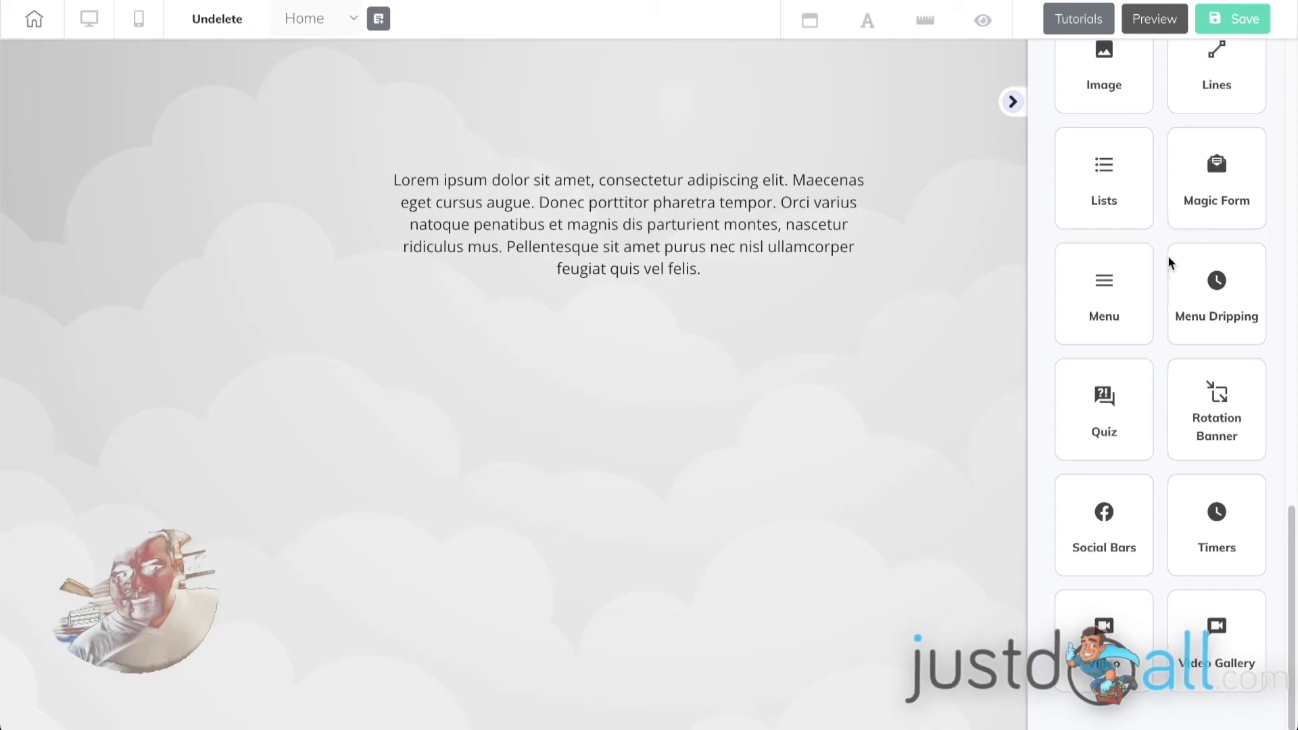
{"action": "scroll", "coordinate": [1170, 264], "scroll_direction": "up", "scroll_amount": 3}
{"action": "left_click", "coordinate": [1228, 180]}
{"action": "left_click_drag", "start_coordinate": [1130, 359], "coordinate": [512, 464]}
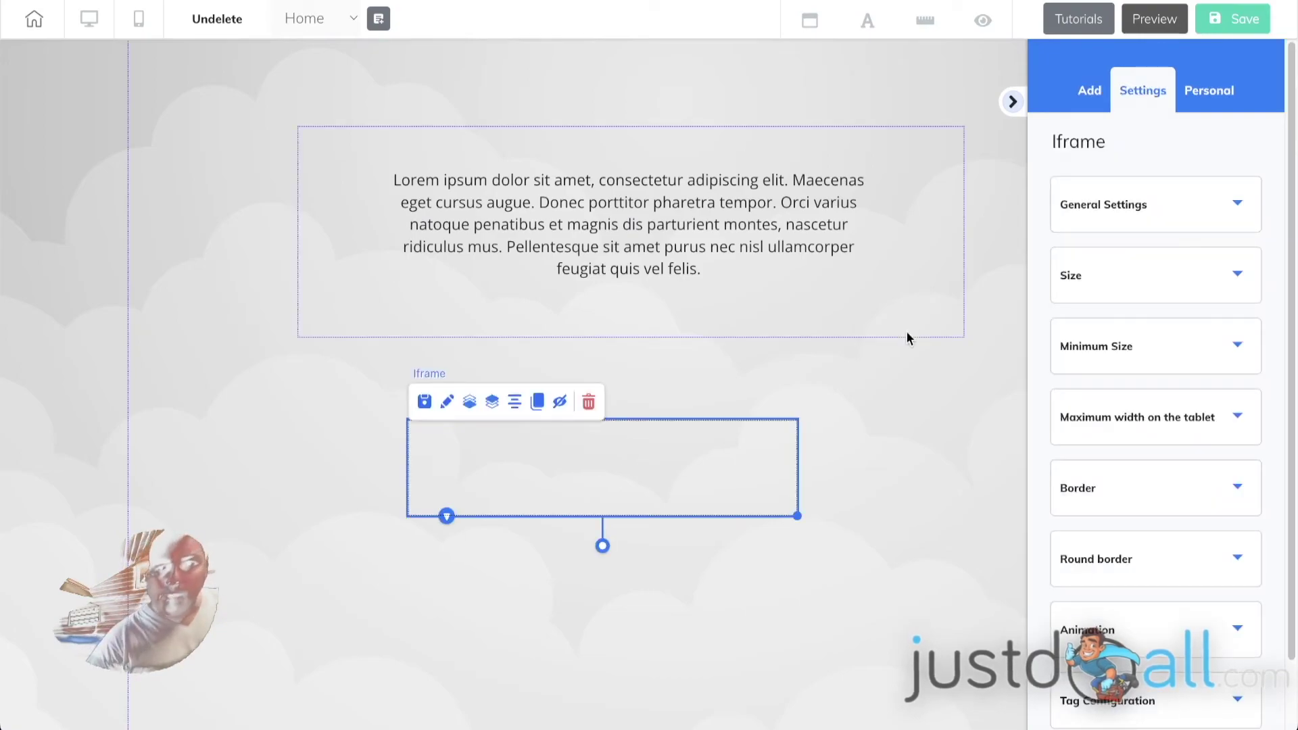
{"action": "left_click", "coordinate": [784, 388]}
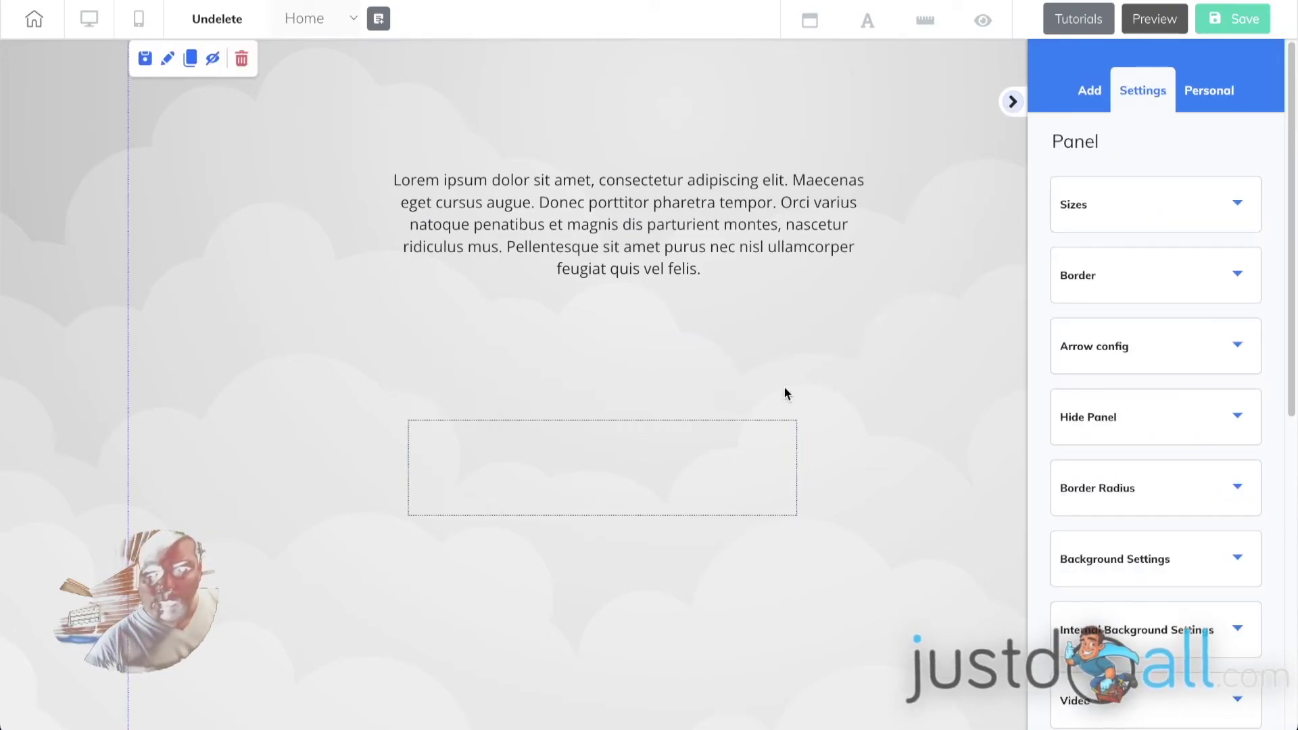
{"action": "left_click", "coordinate": [741, 441]}
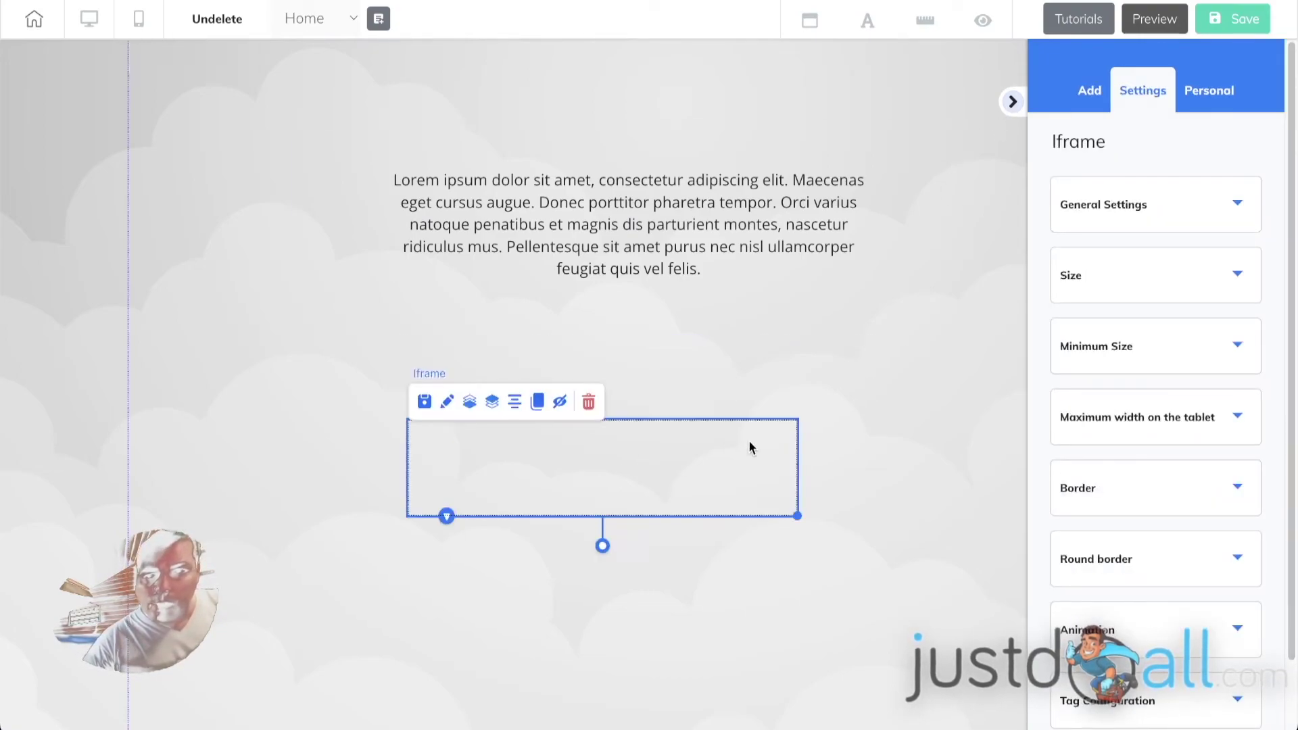
- Give the iframe border size 0, minimum height 50, width 650 and height 50
{"action": "left_click", "coordinate": [1159, 497]}
{"action": "left_click", "coordinate": [1252, 581]}
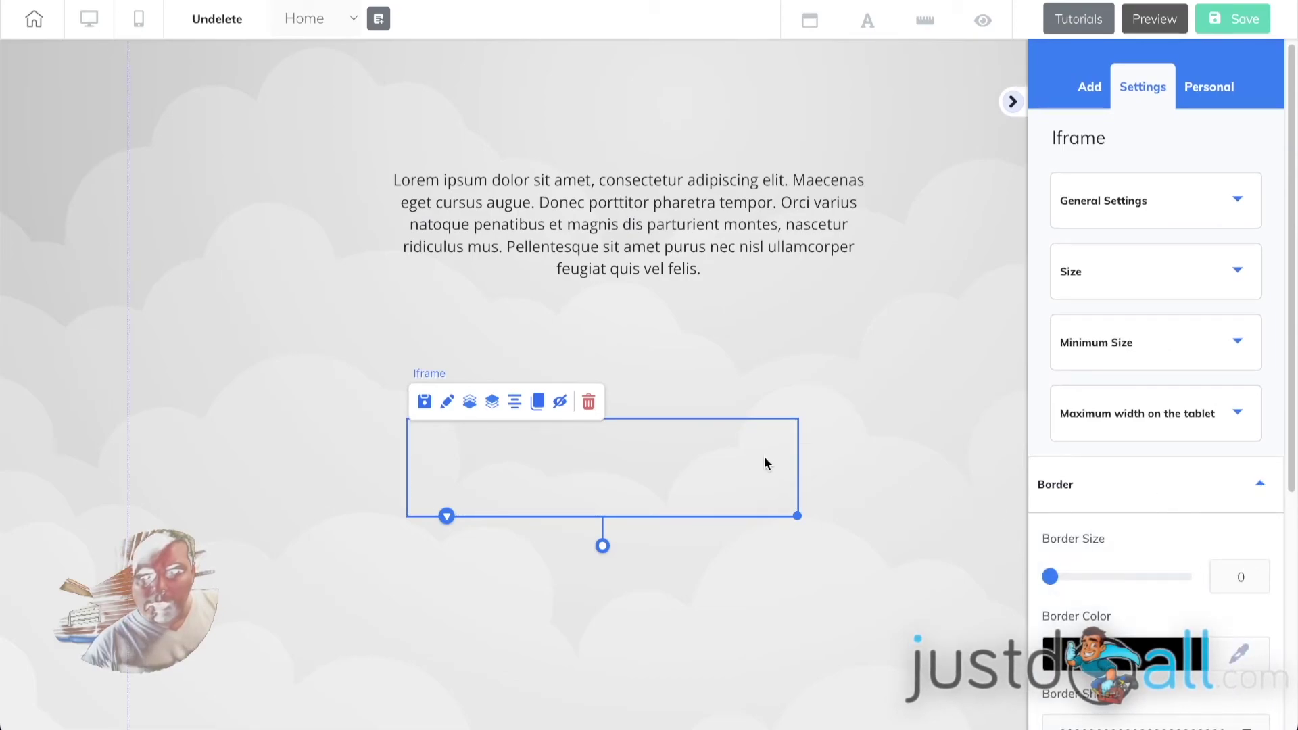
{"action": "left_click", "coordinate": [1099, 280]}
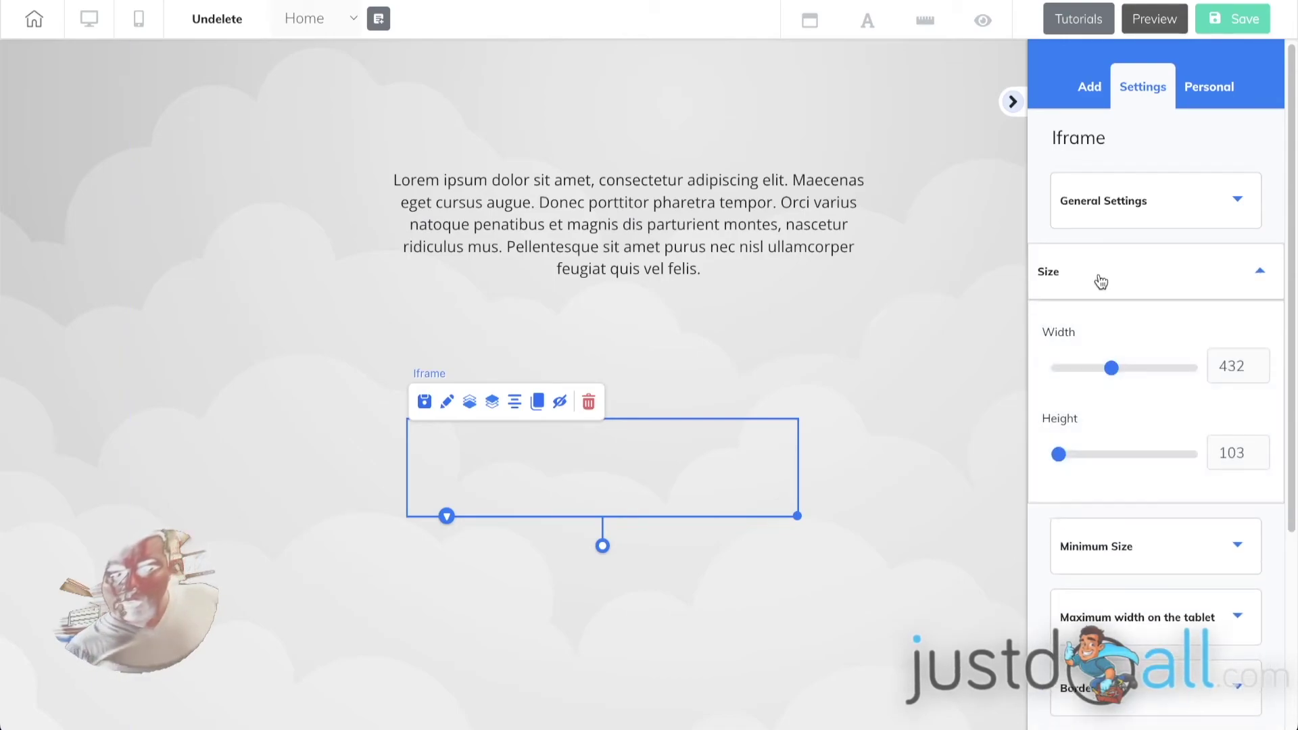
{"action": "left_click", "coordinate": [1125, 545]}
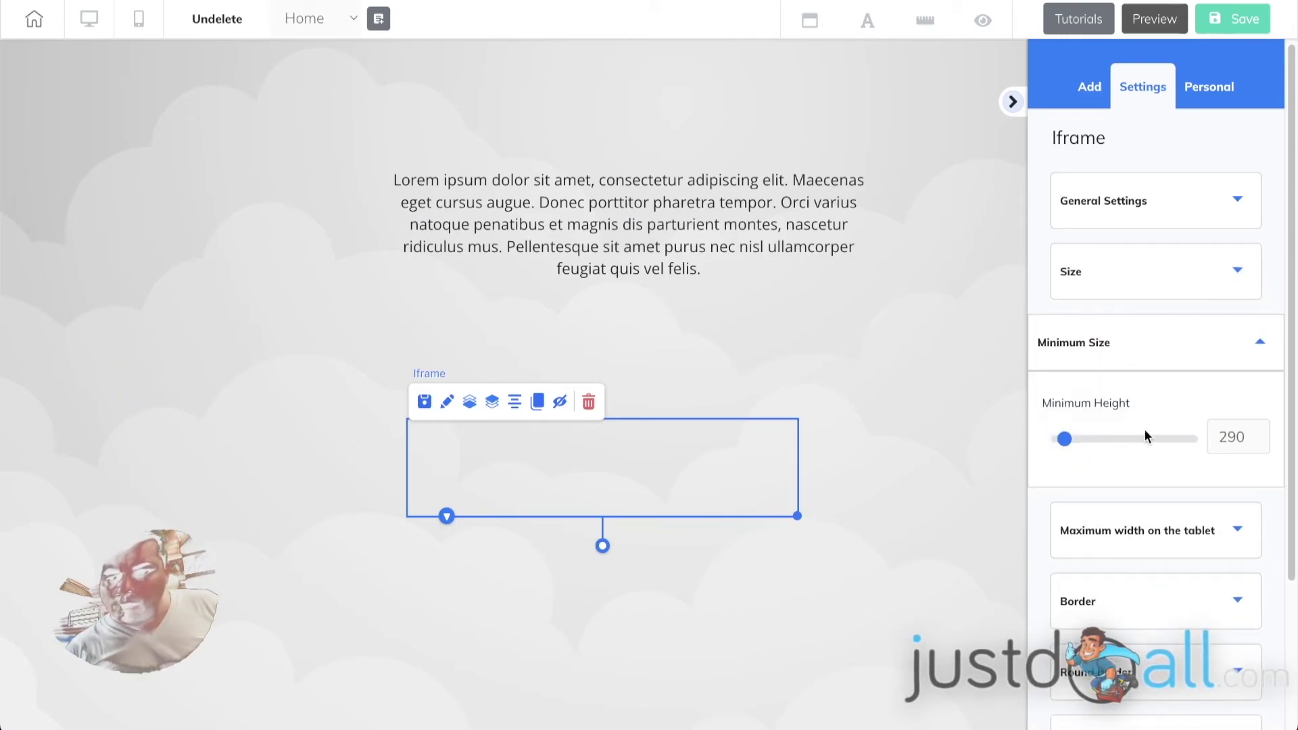
{"action": "left_click_drag", "start_coordinate": [1065, 439], "coordinate": [1058, 440]}
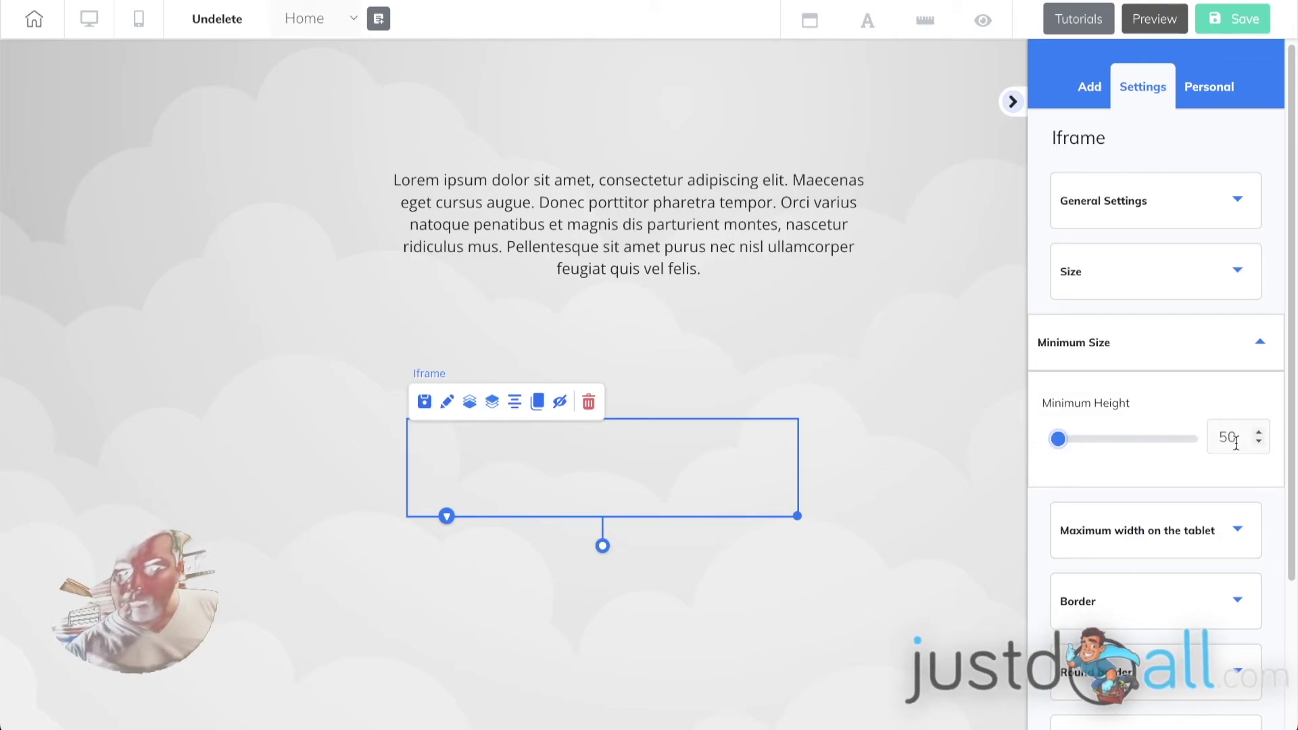
{"action": "left_click", "coordinate": [1143, 358]}
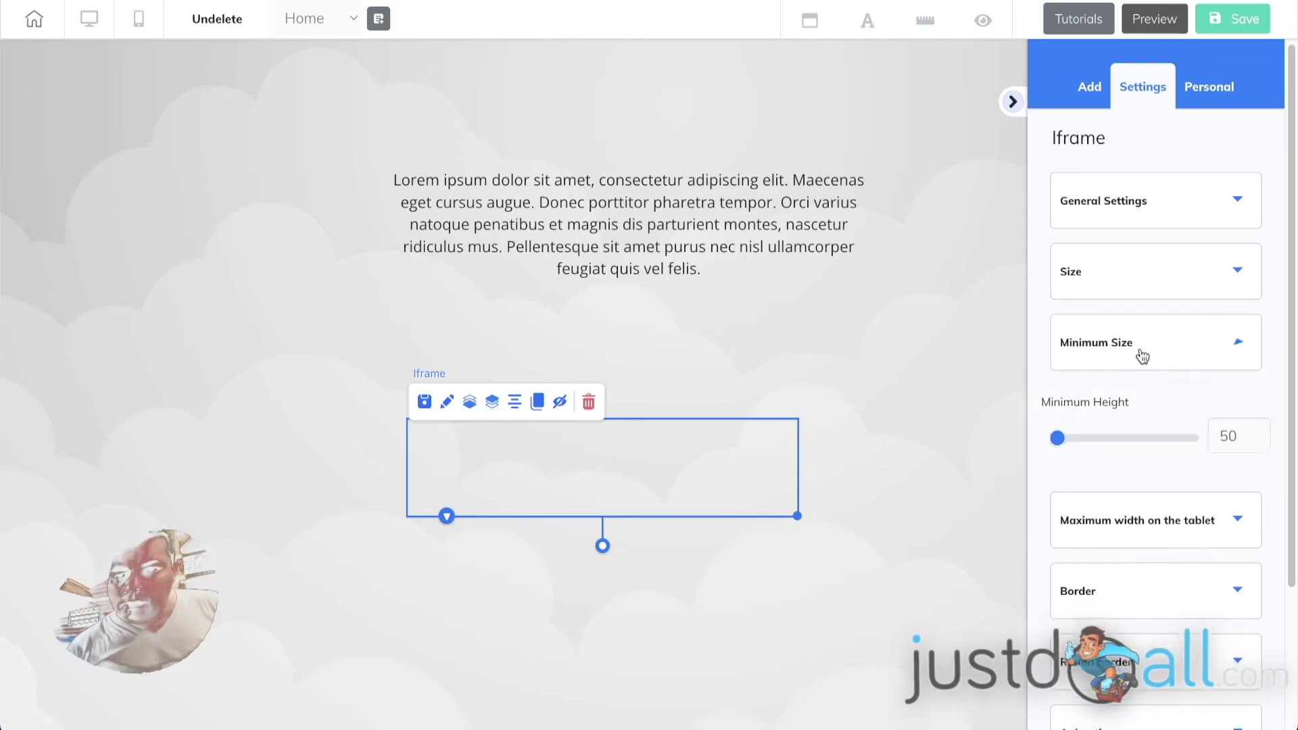
{"action": "left_click", "coordinate": [1148, 274]}
{"action": "left_click_drag", "start_coordinate": [1111, 371], "coordinate": [1143, 371]}
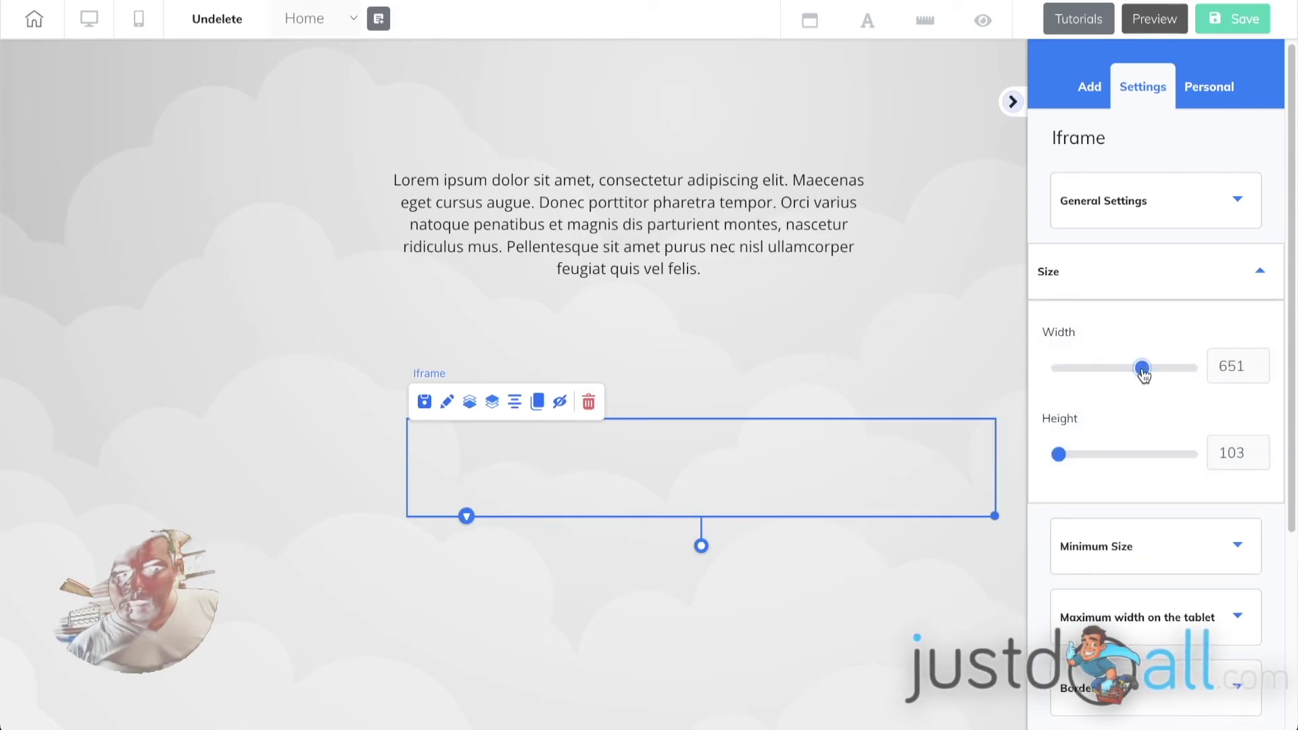
{"action": "left_click", "coordinate": [1260, 371]}
{"action": "left_click_drag", "start_coordinate": [1058, 458], "coordinate": [1055, 458]}
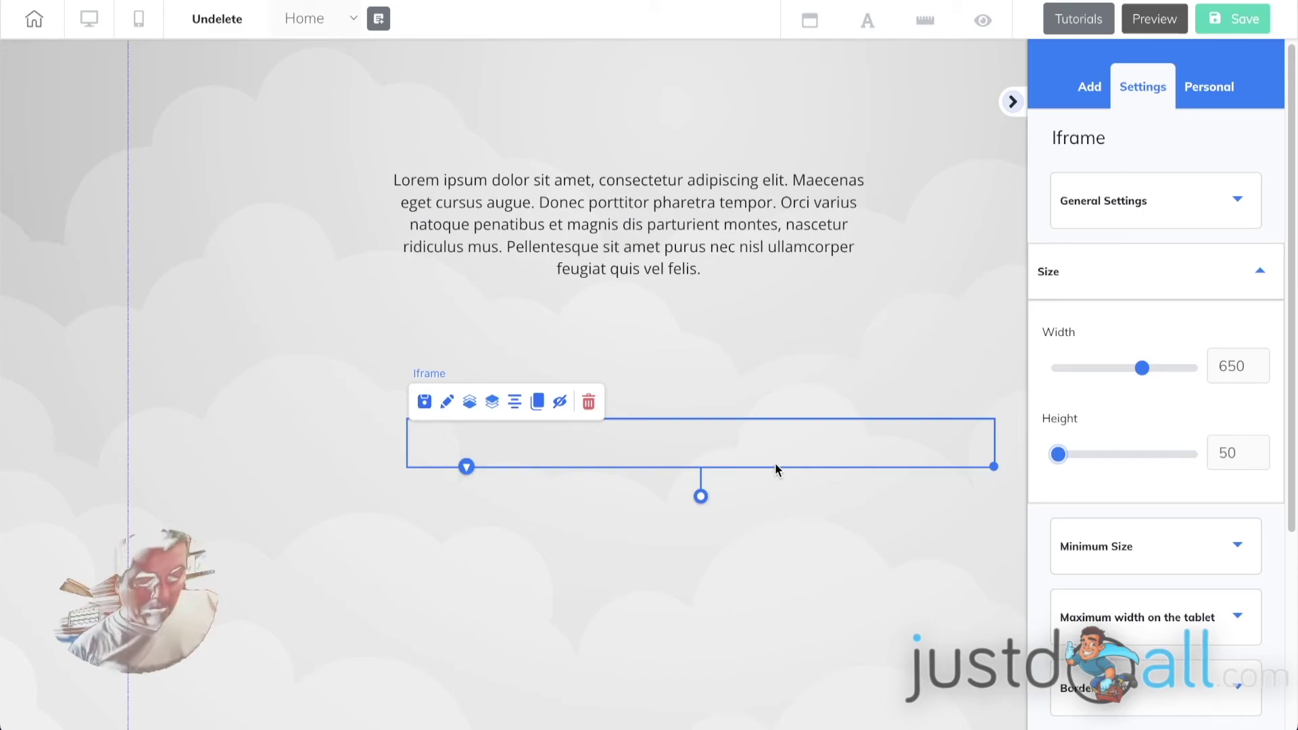
{"action": "left_click", "coordinate": [1118, 280]}
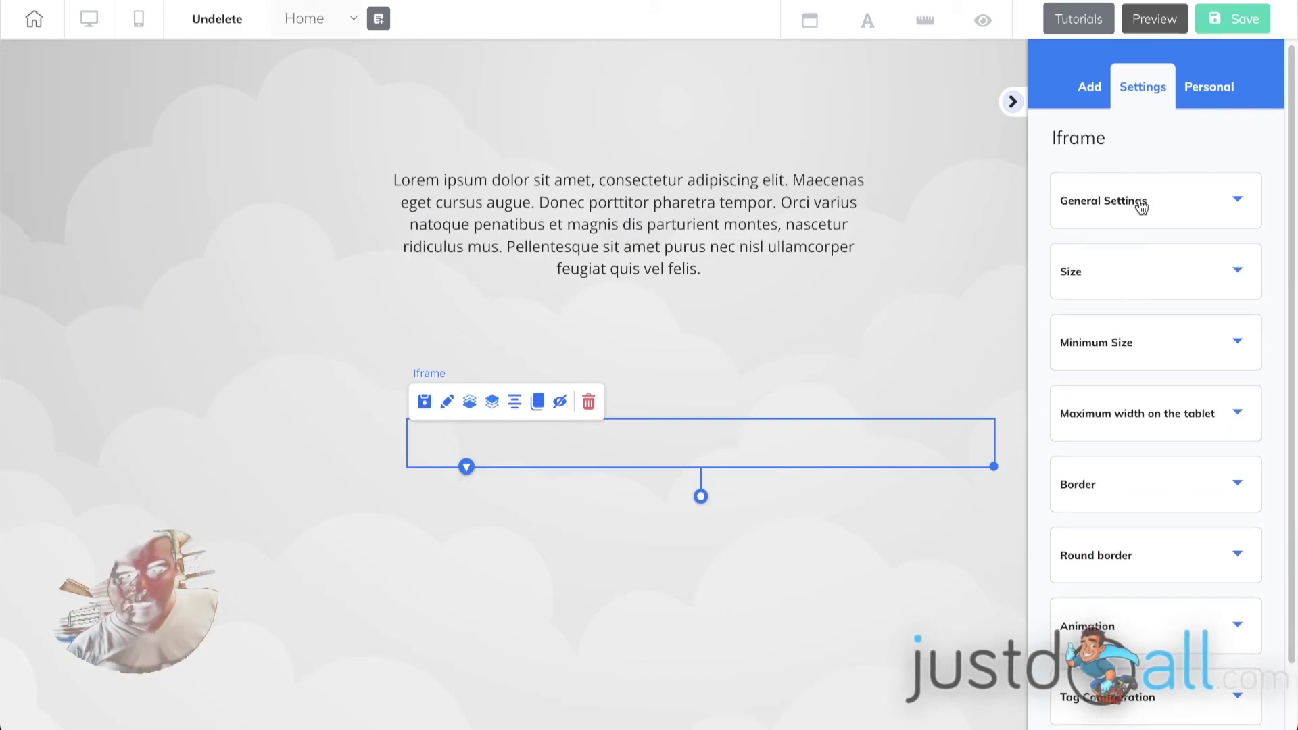
- Paste the IP lookup script as the iframe's embed code, then reselect the iframe
{"action": "left_click", "coordinate": [1142, 208]}
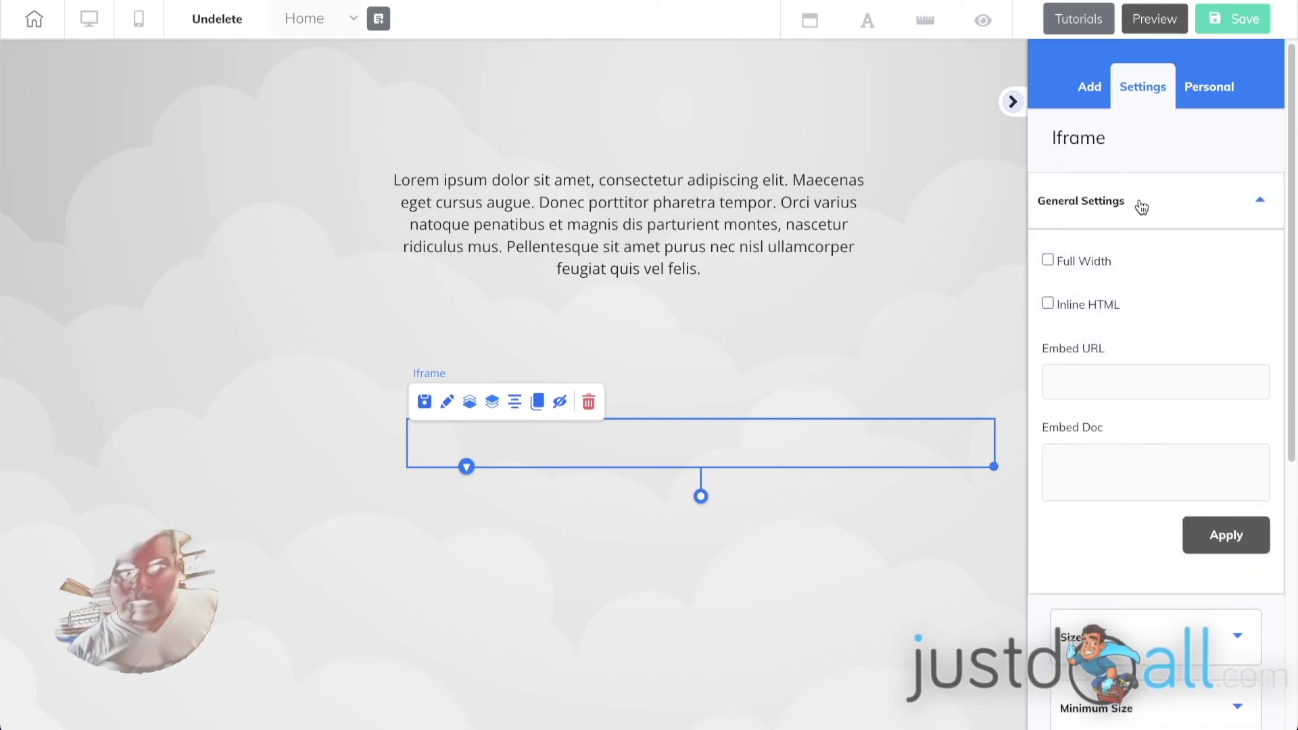
{"action": "left_click", "coordinate": [1088, 466]}
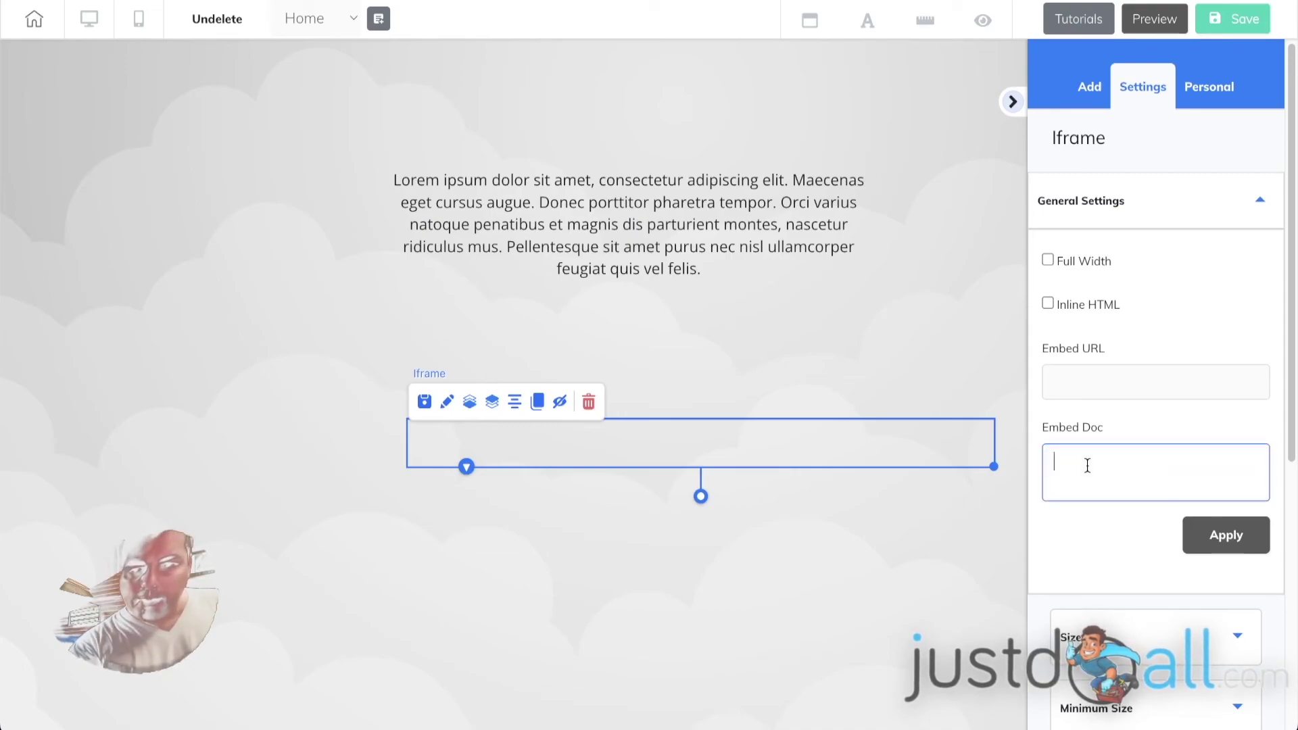
{"action": "key", "text": "ctrl+v"}
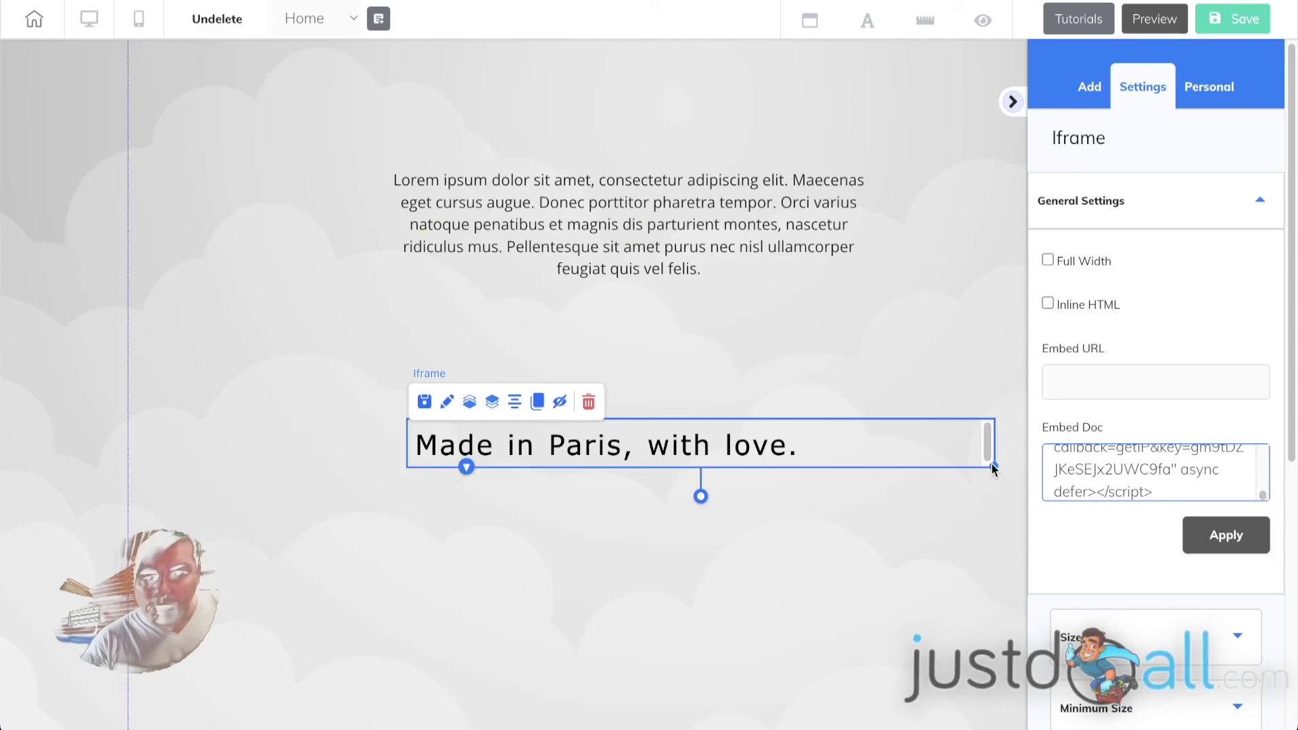
{"action": "left_click", "coordinate": [964, 469]}
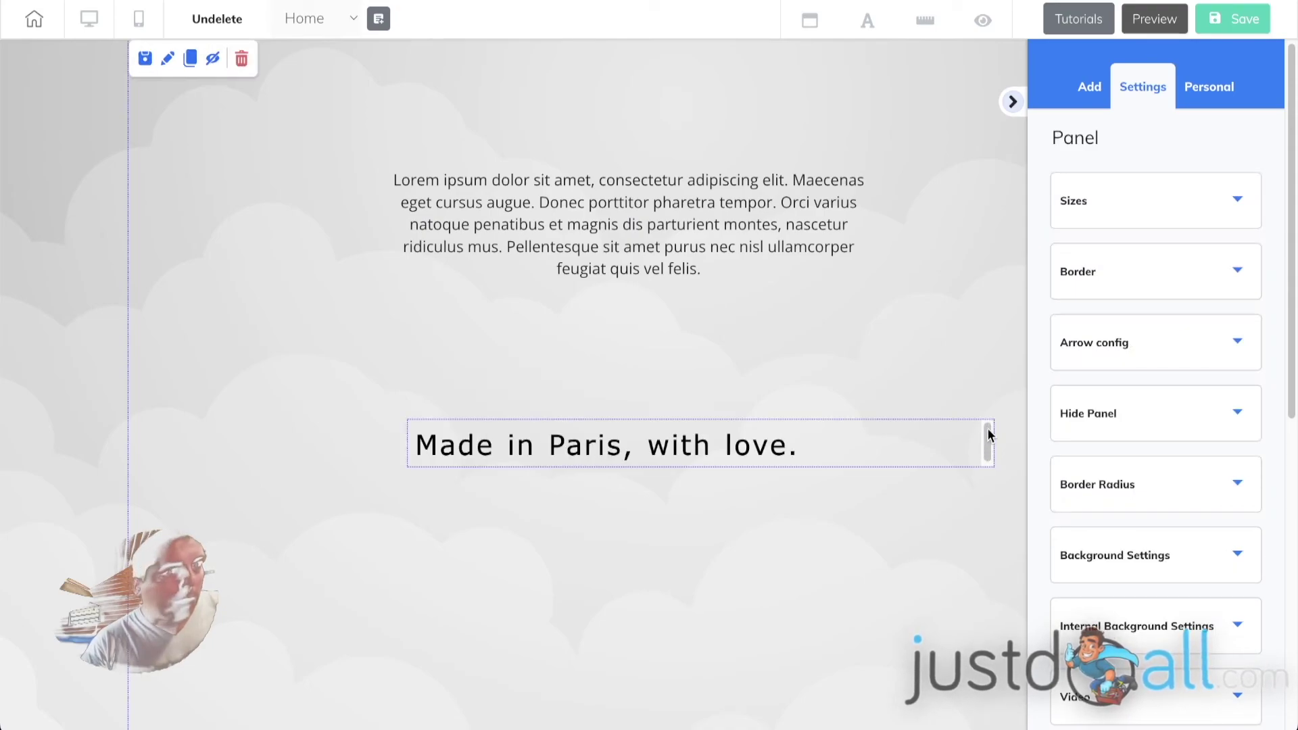
{"action": "left_click", "coordinate": [942, 448]}
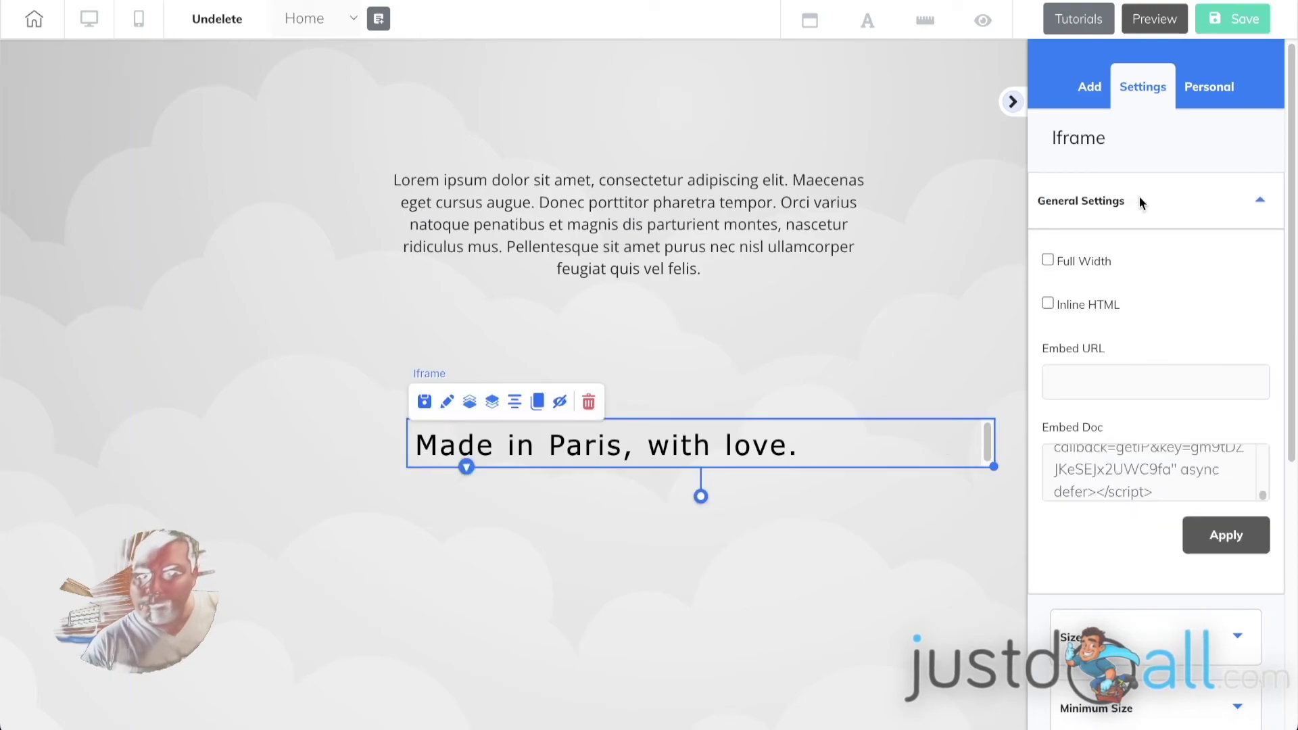
- Raise the iframe's height from 50 to 80 and its minimum height to 81
{"action": "left_click", "coordinate": [1147, 214]}
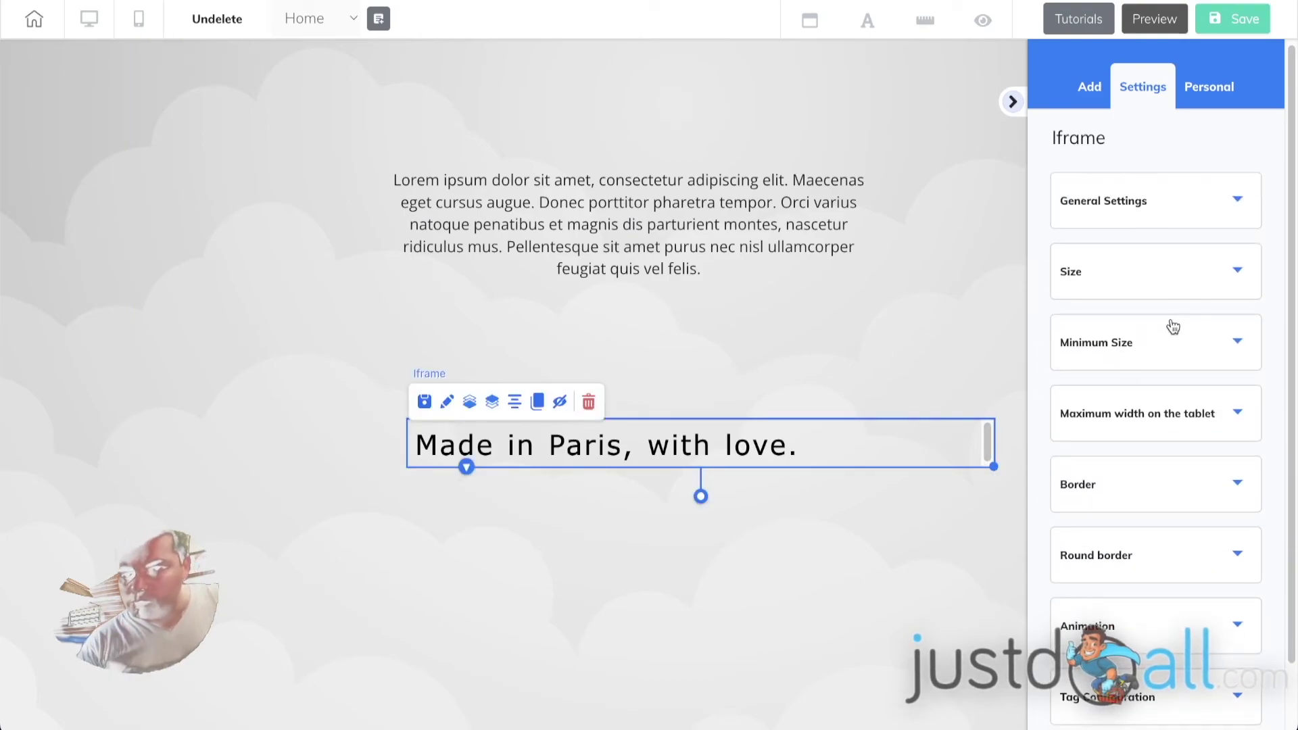
{"action": "left_click", "coordinate": [1237, 274]}
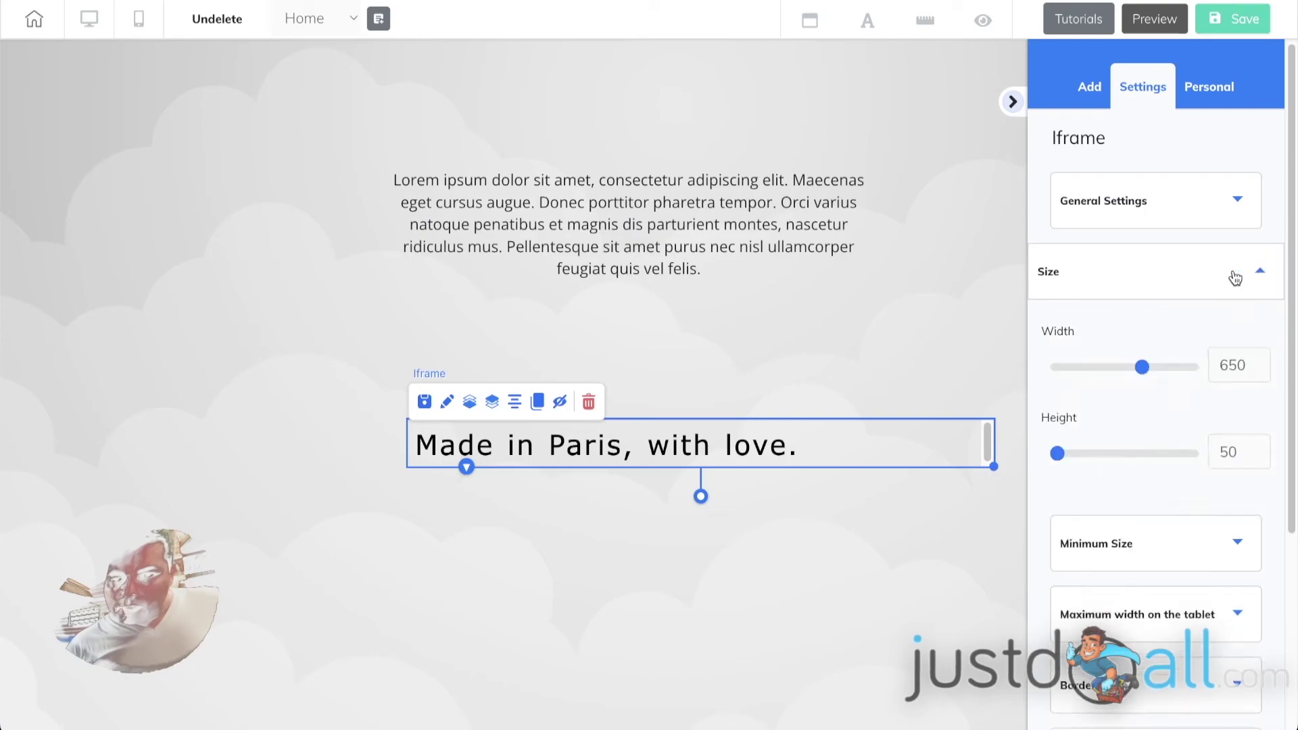
{"action": "left_click", "coordinate": [1259, 449]}
{"action": "left_click", "coordinate": [1259, 449]}
{"action": "left_click", "coordinate": [1259, 449]}
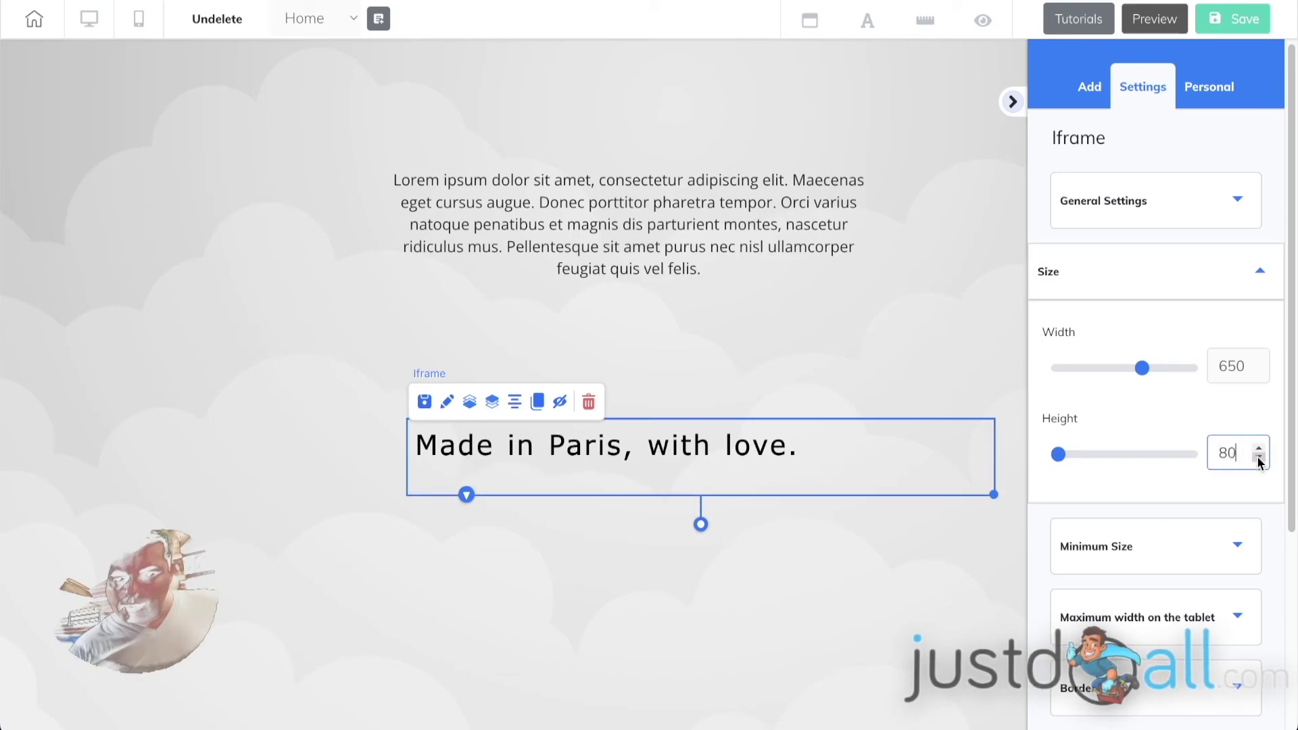
{"action": "left_click", "coordinate": [1238, 546]}
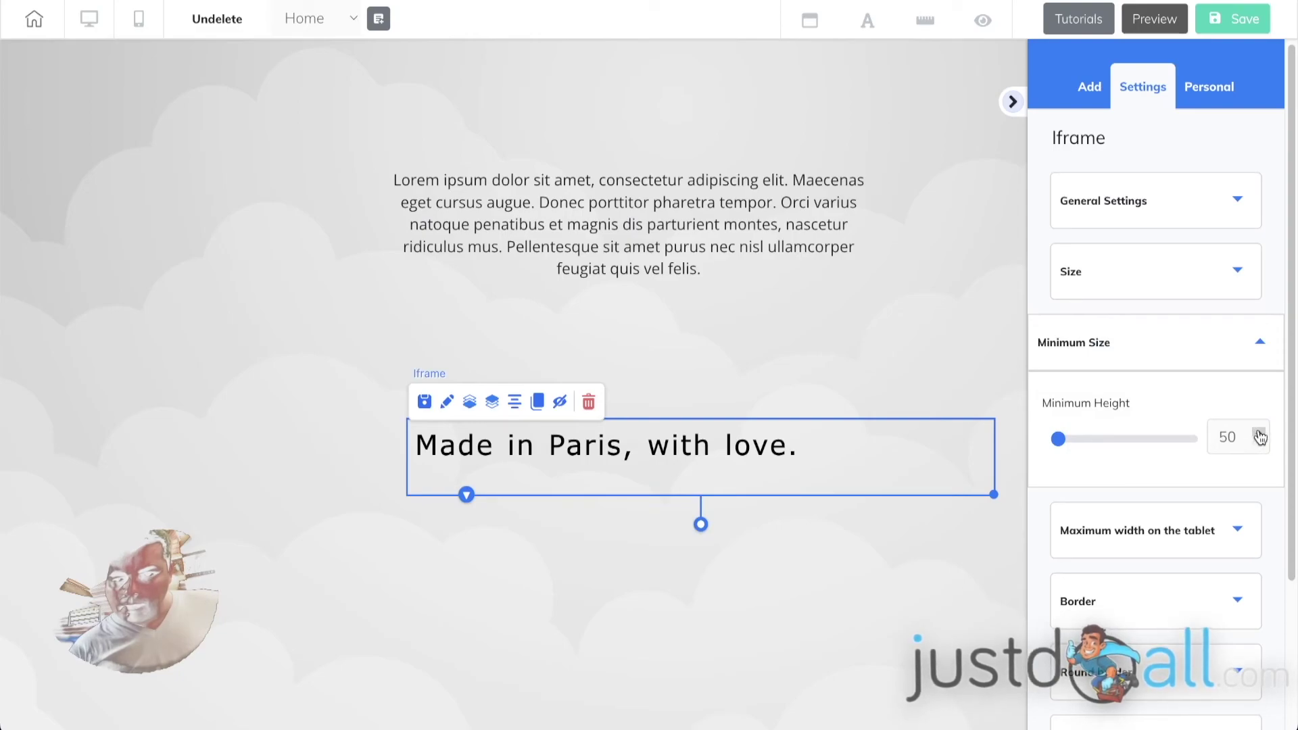
{"action": "left_click", "coordinate": [1260, 433]}
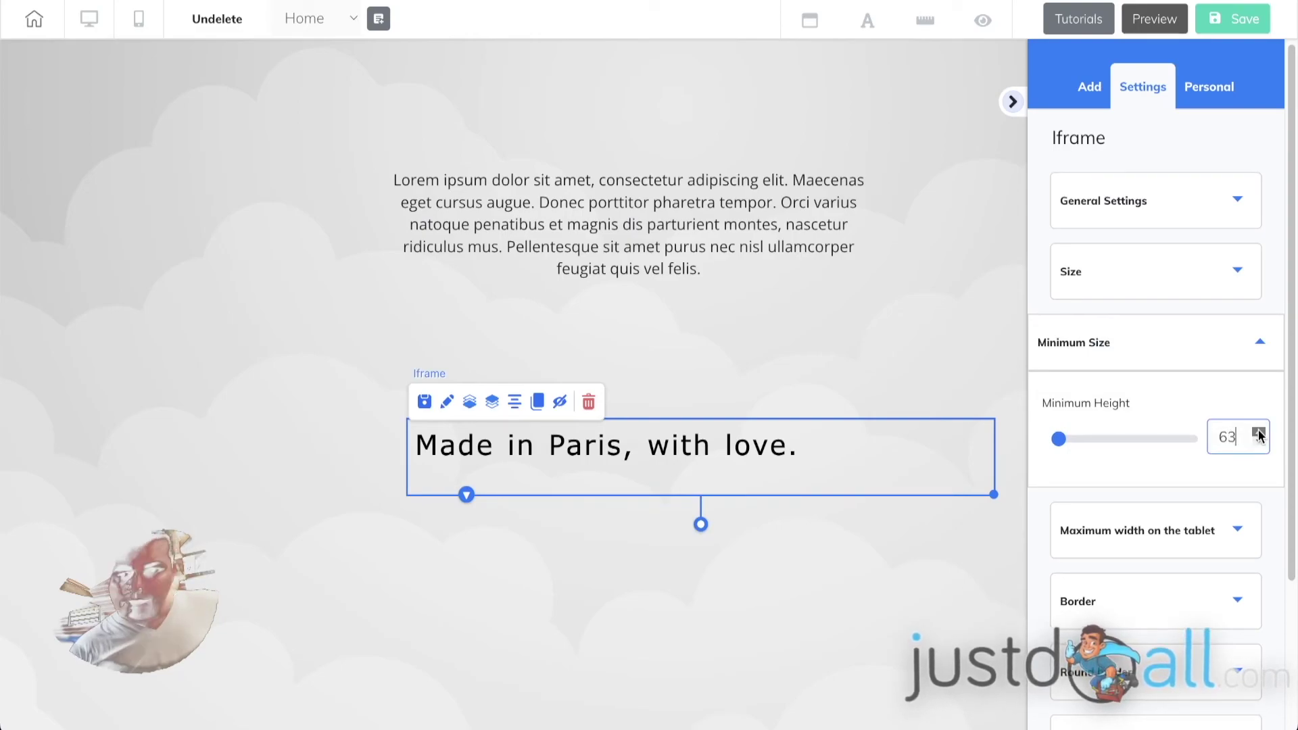
{"action": "left_click_drag", "start_coordinate": [1259, 434], "coordinate": [1258, 441]}
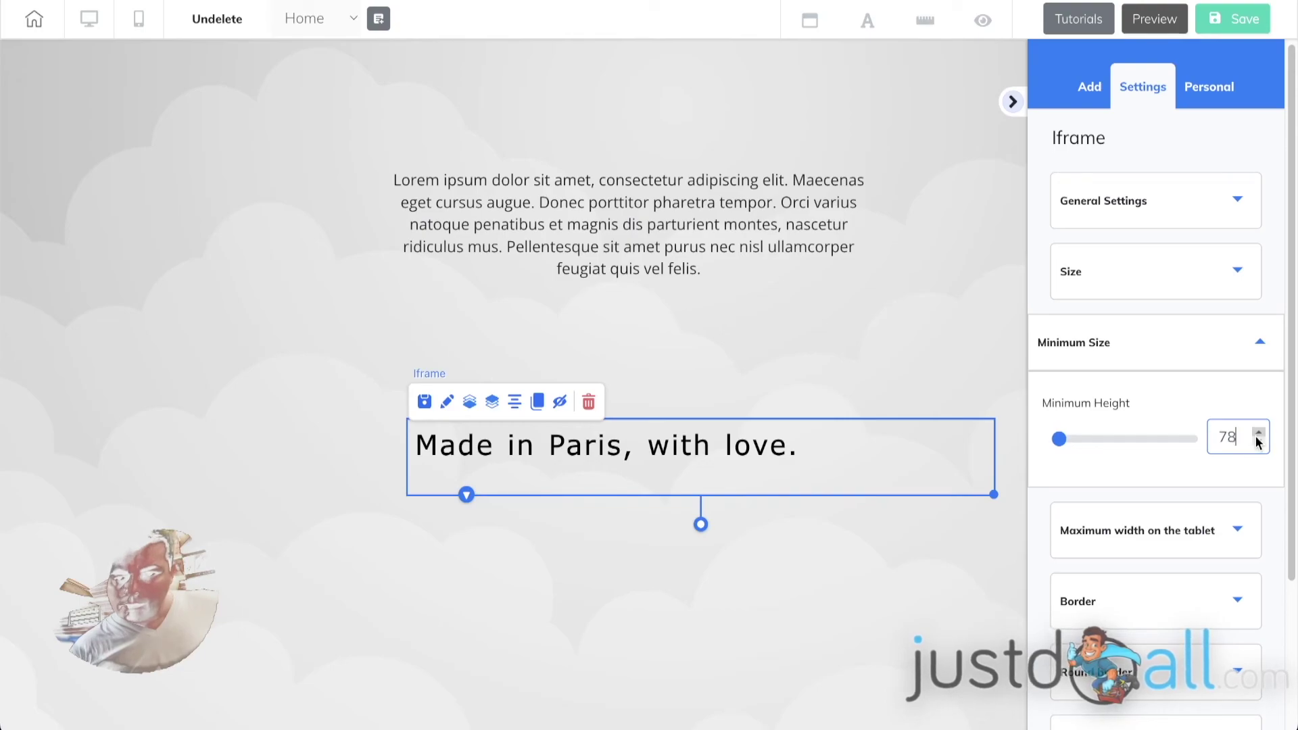
{"action": "left_click", "coordinate": [1260, 434]}
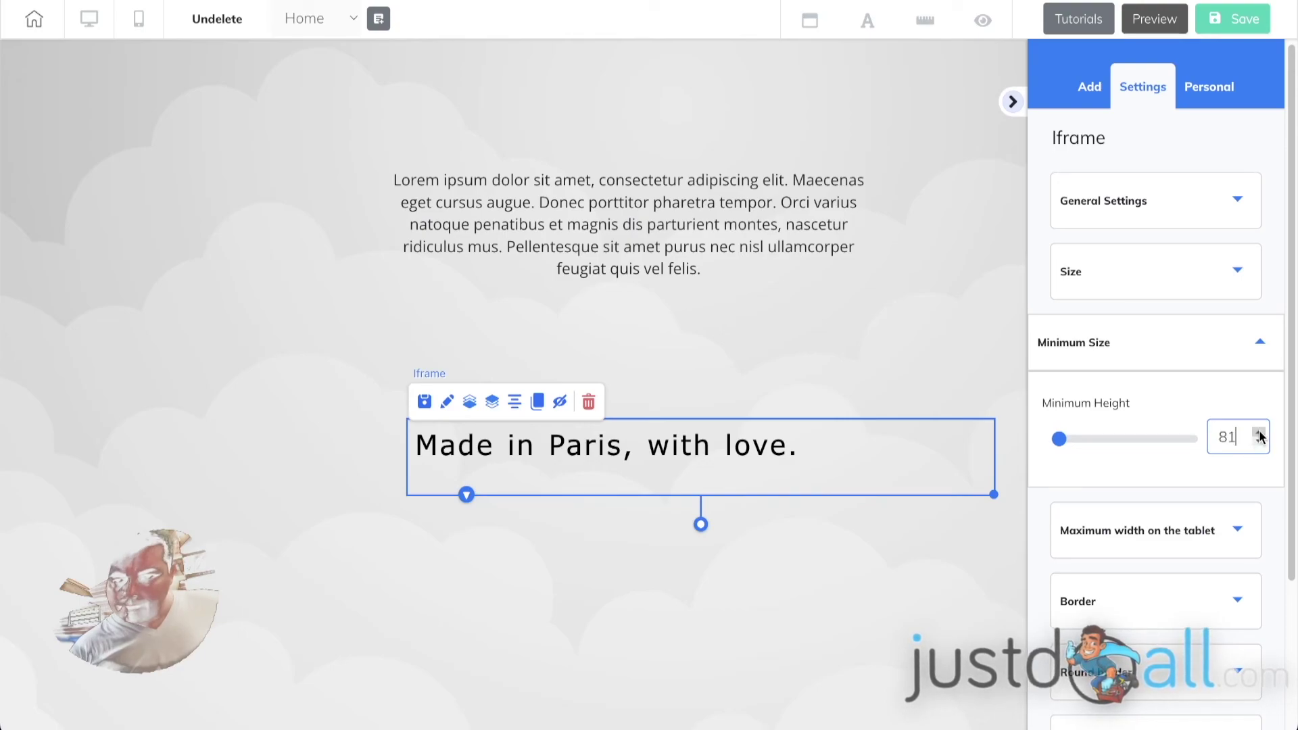
{"action": "left_click", "coordinate": [1109, 365]}
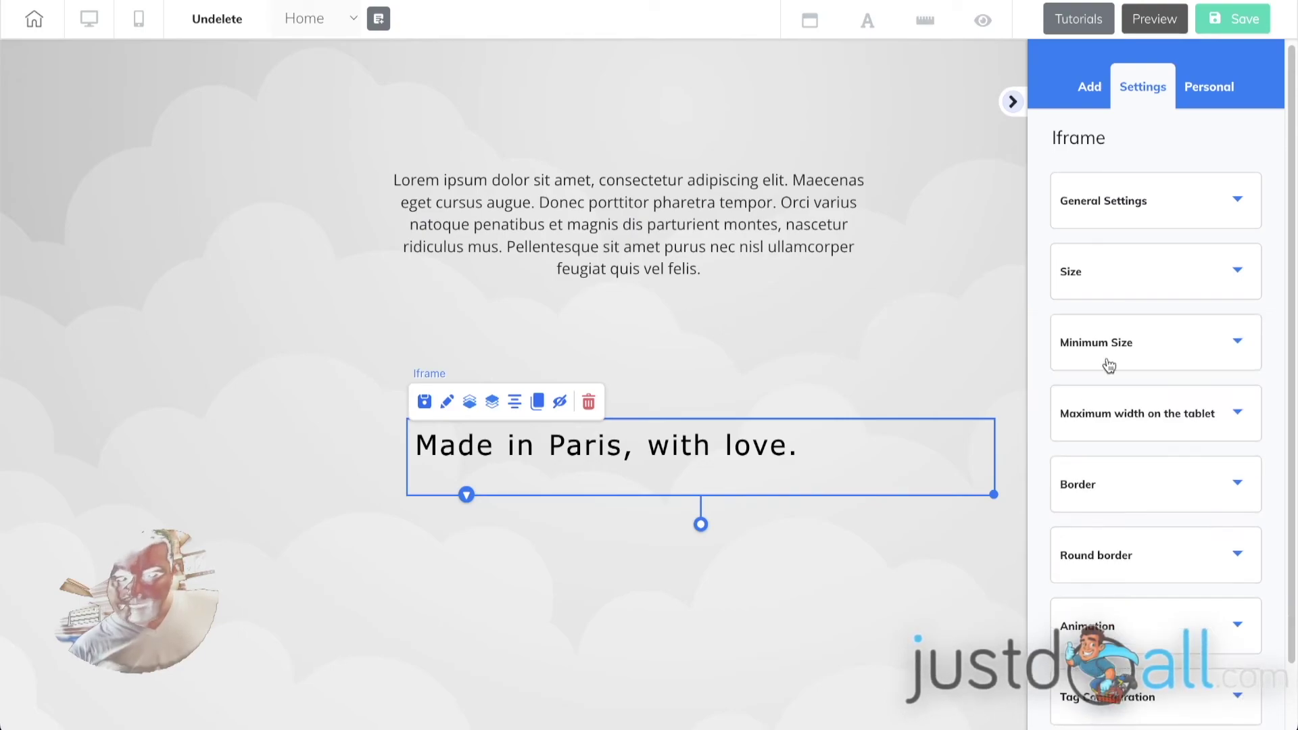
- Rotate the 'Made in Paris, with love.' iframe slightly and move it left
{"action": "left_click_drag", "start_coordinate": [700, 527], "coordinate": [709, 525]}
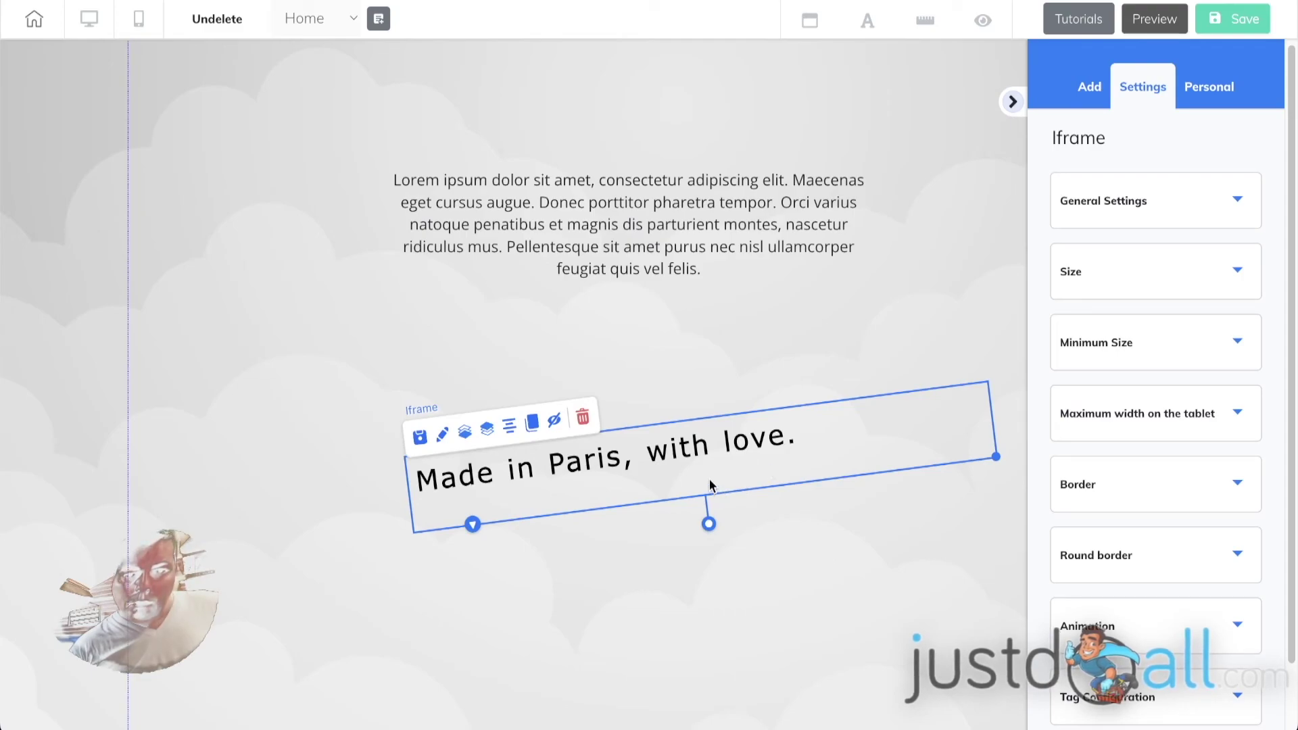
{"action": "left_click_drag", "start_coordinate": [708, 483], "coordinate": [679, 480]}
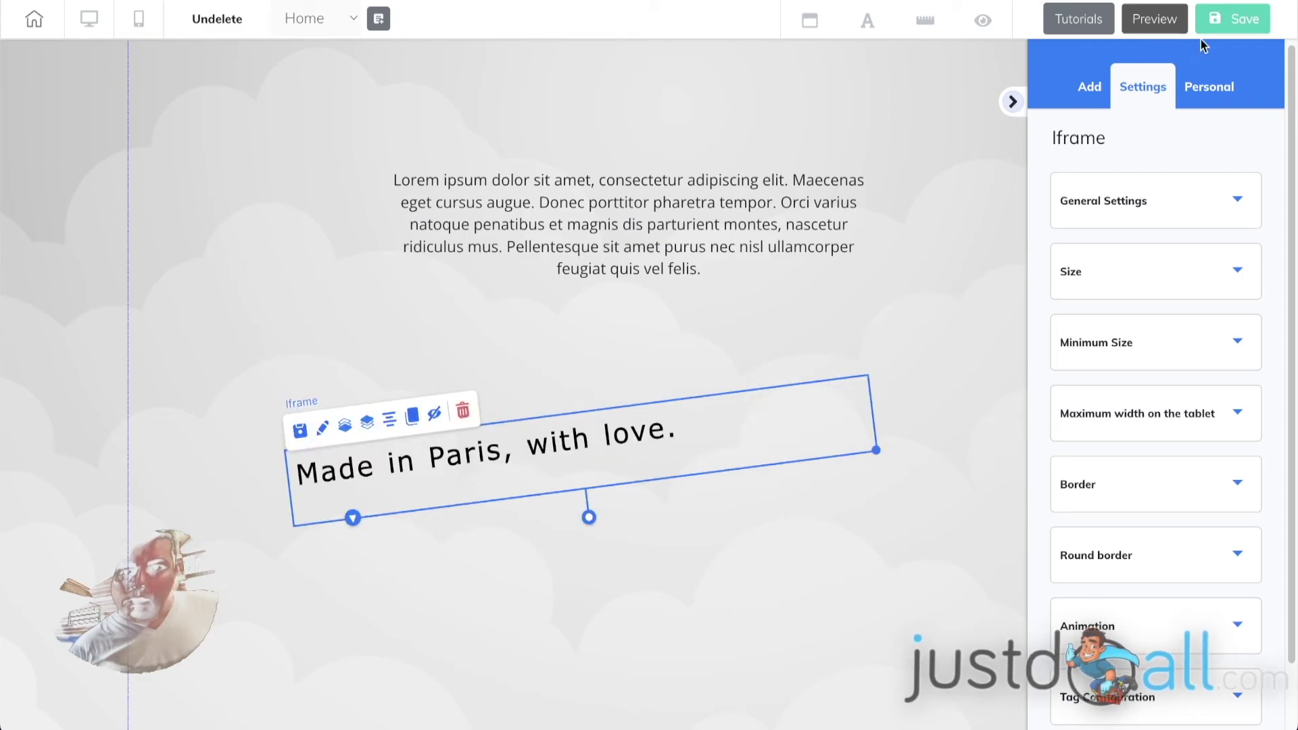
{"action": "key", "text": "Escape"}
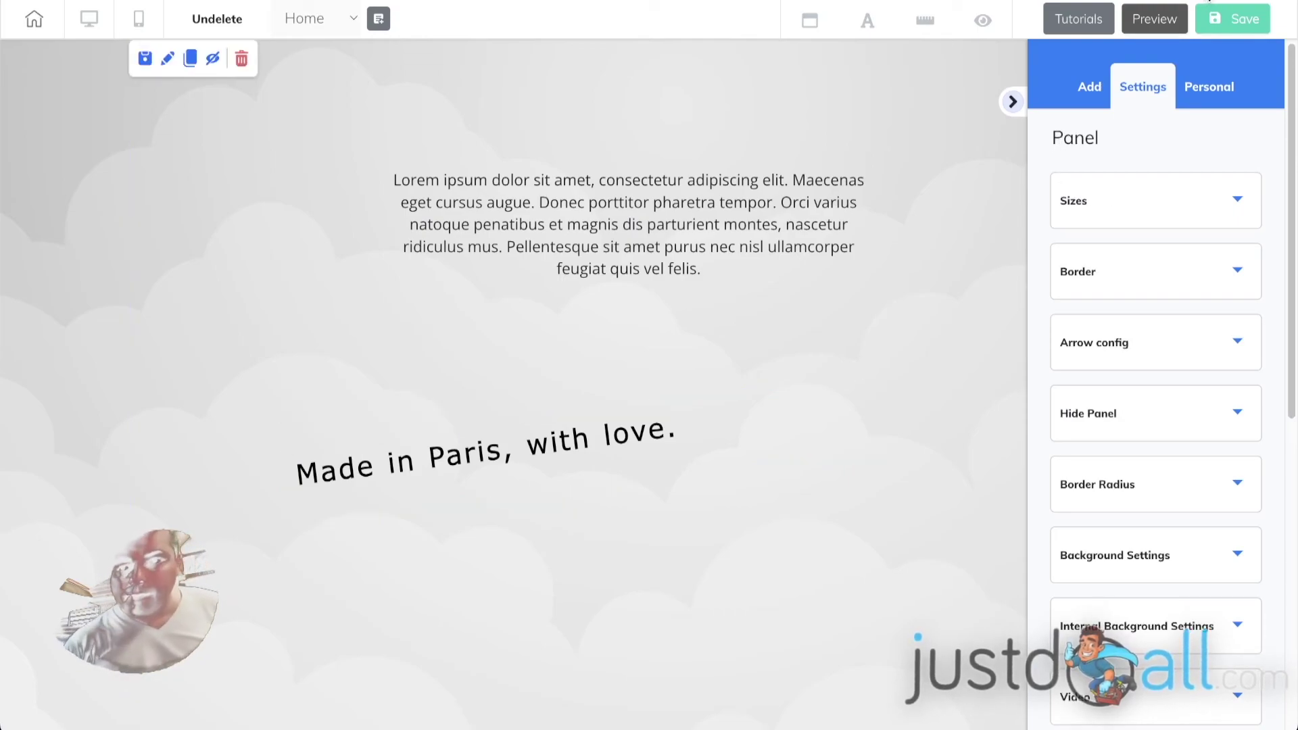
- Save the Home page, publish the site with "That's fine", and close the confirmation
{"action": "left_click", "coordinate": [1226, 24]}
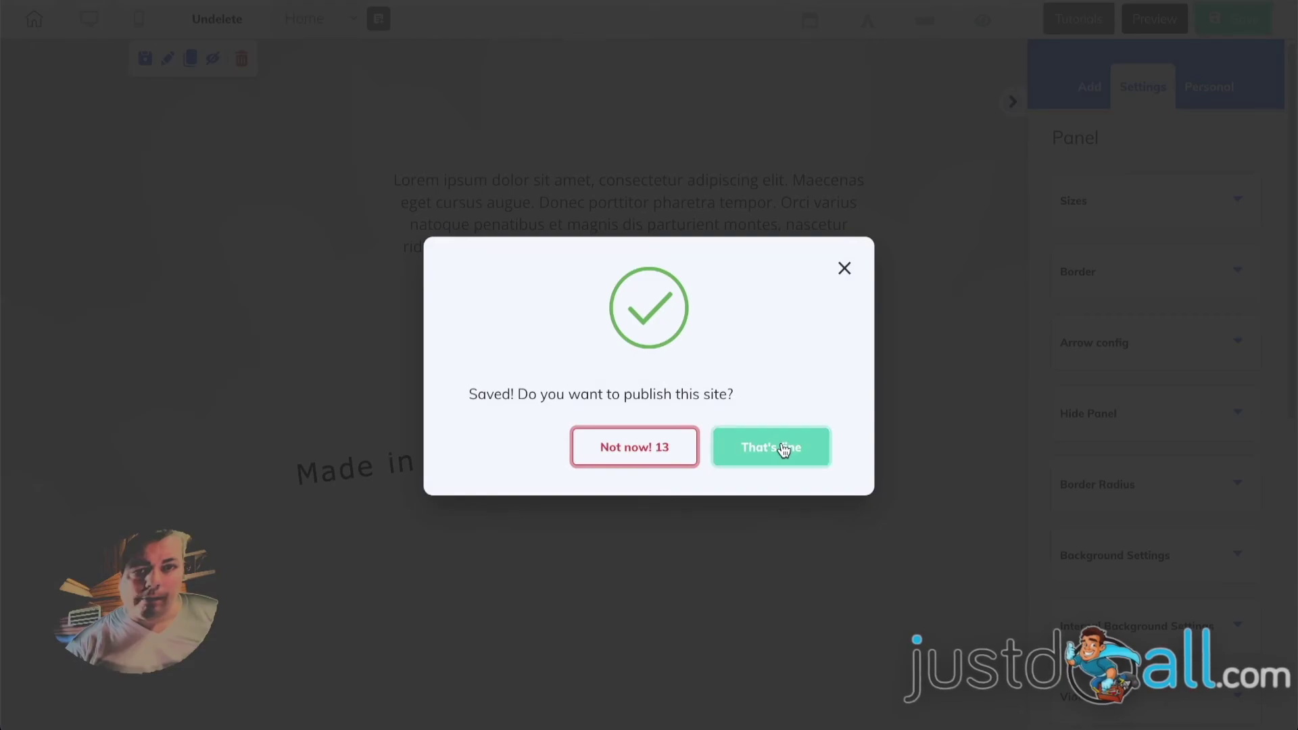
{"action": "left_click", "coordinate": [783, 446]}
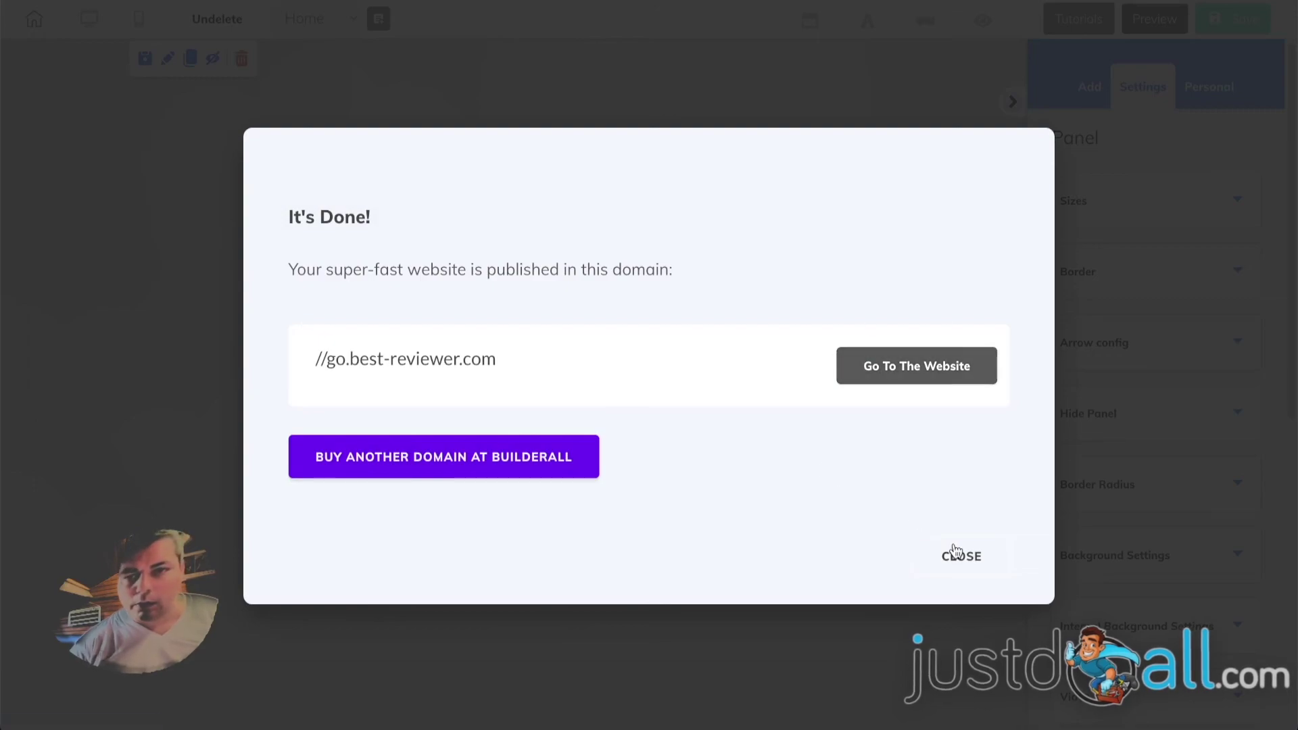
{"action": "left_click", "coordinate": [956, 551]}
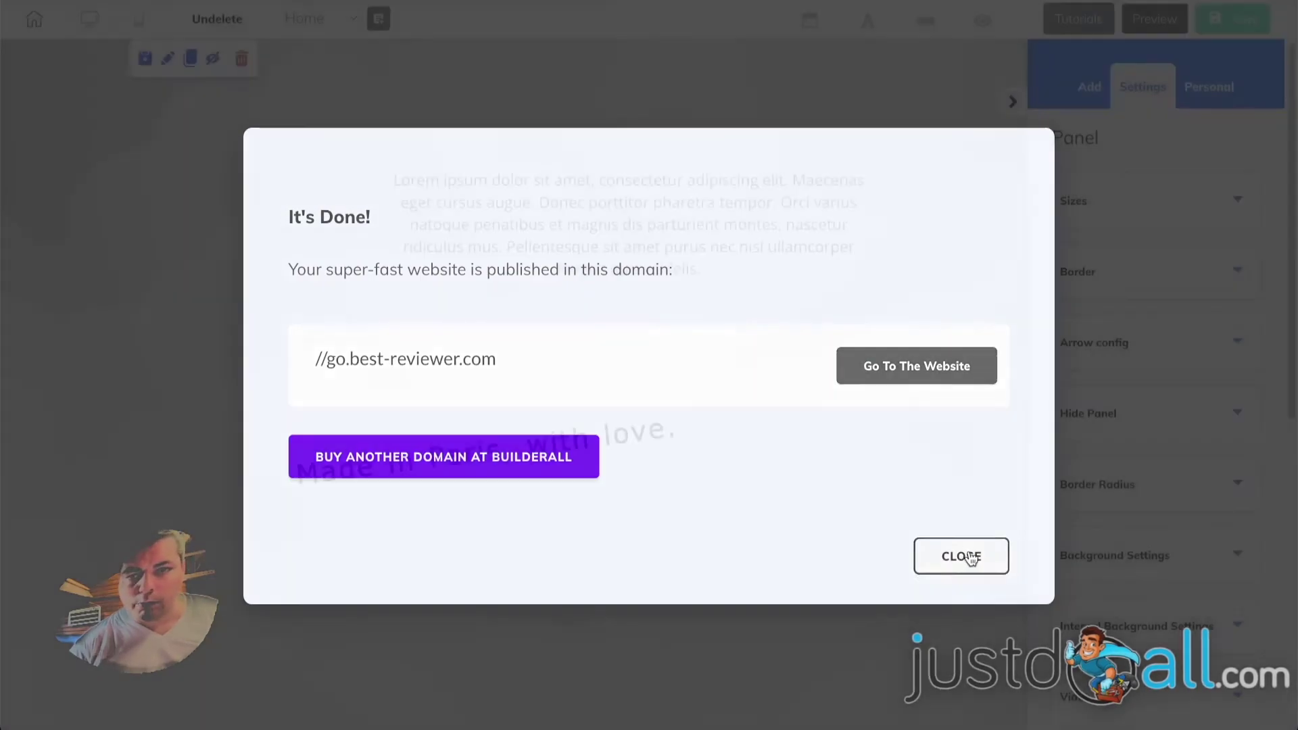